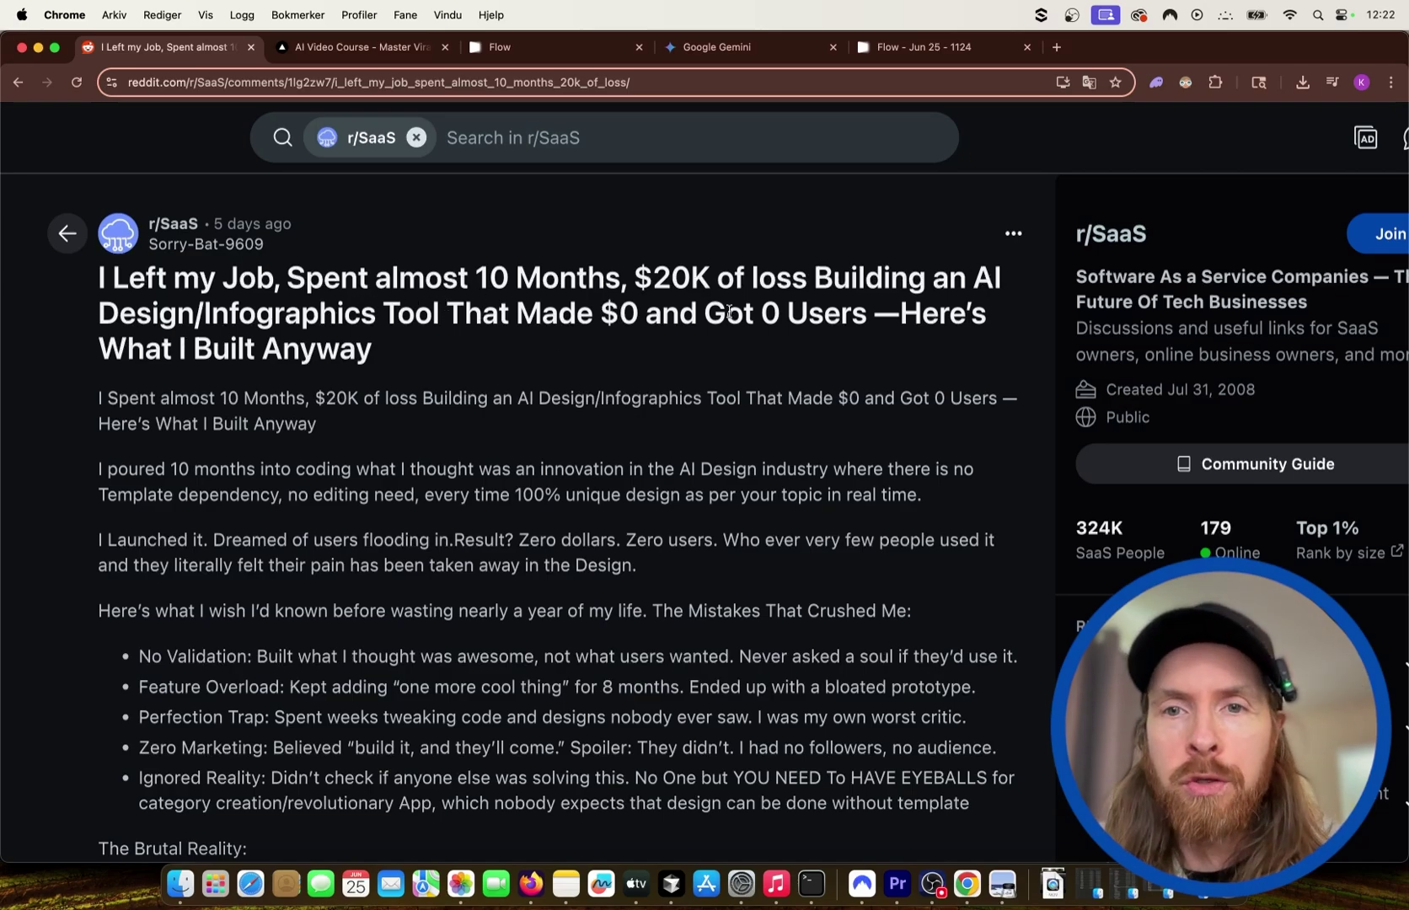
Highlight the Zero Marketing mistake, show Claude Code in Terminal, then return to the browser
drag(144, 747, 405, 747)
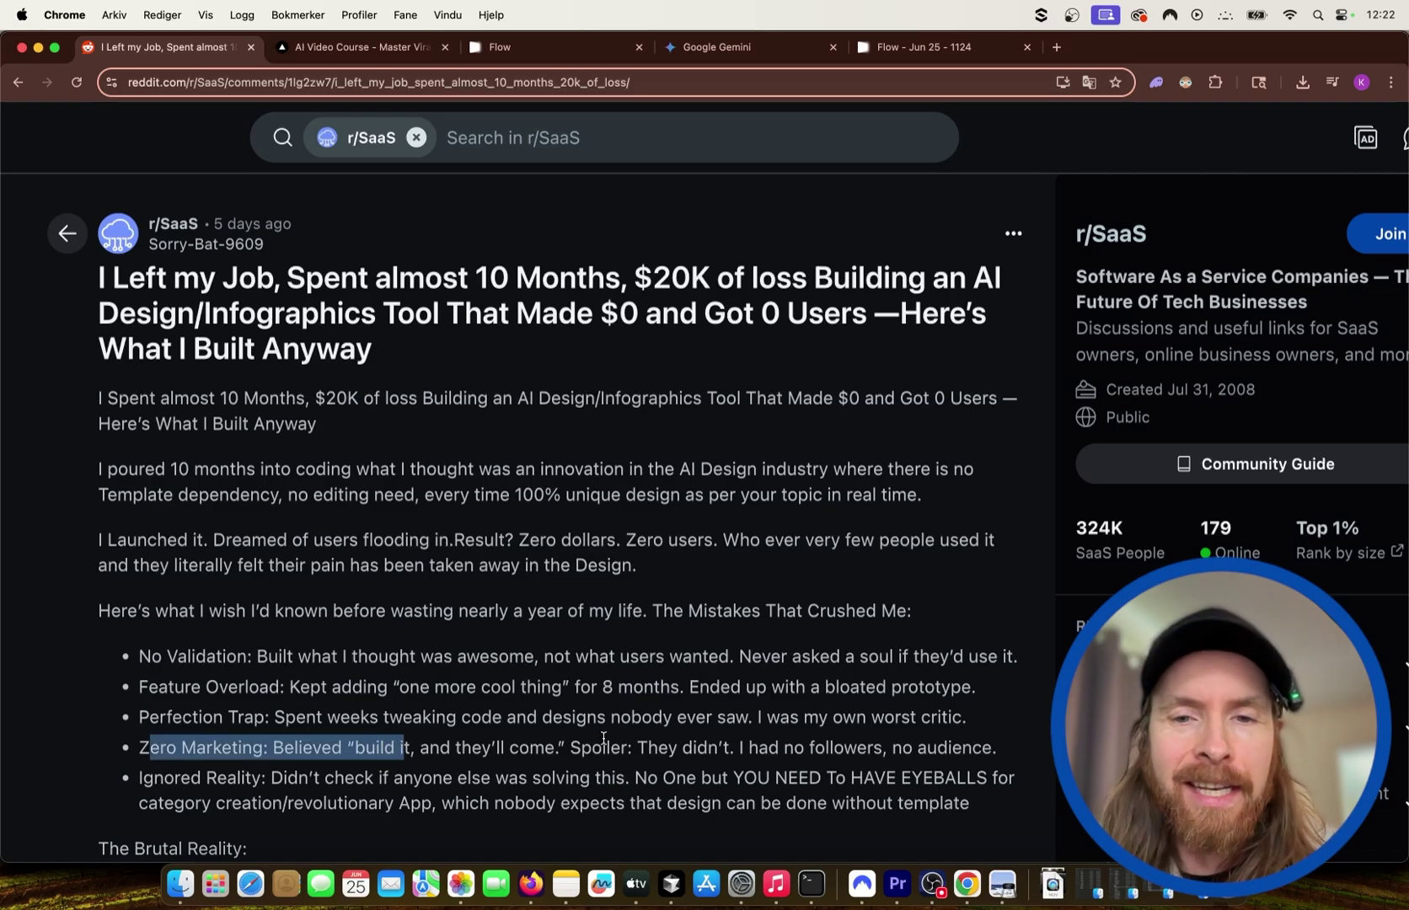
click(995, 735)
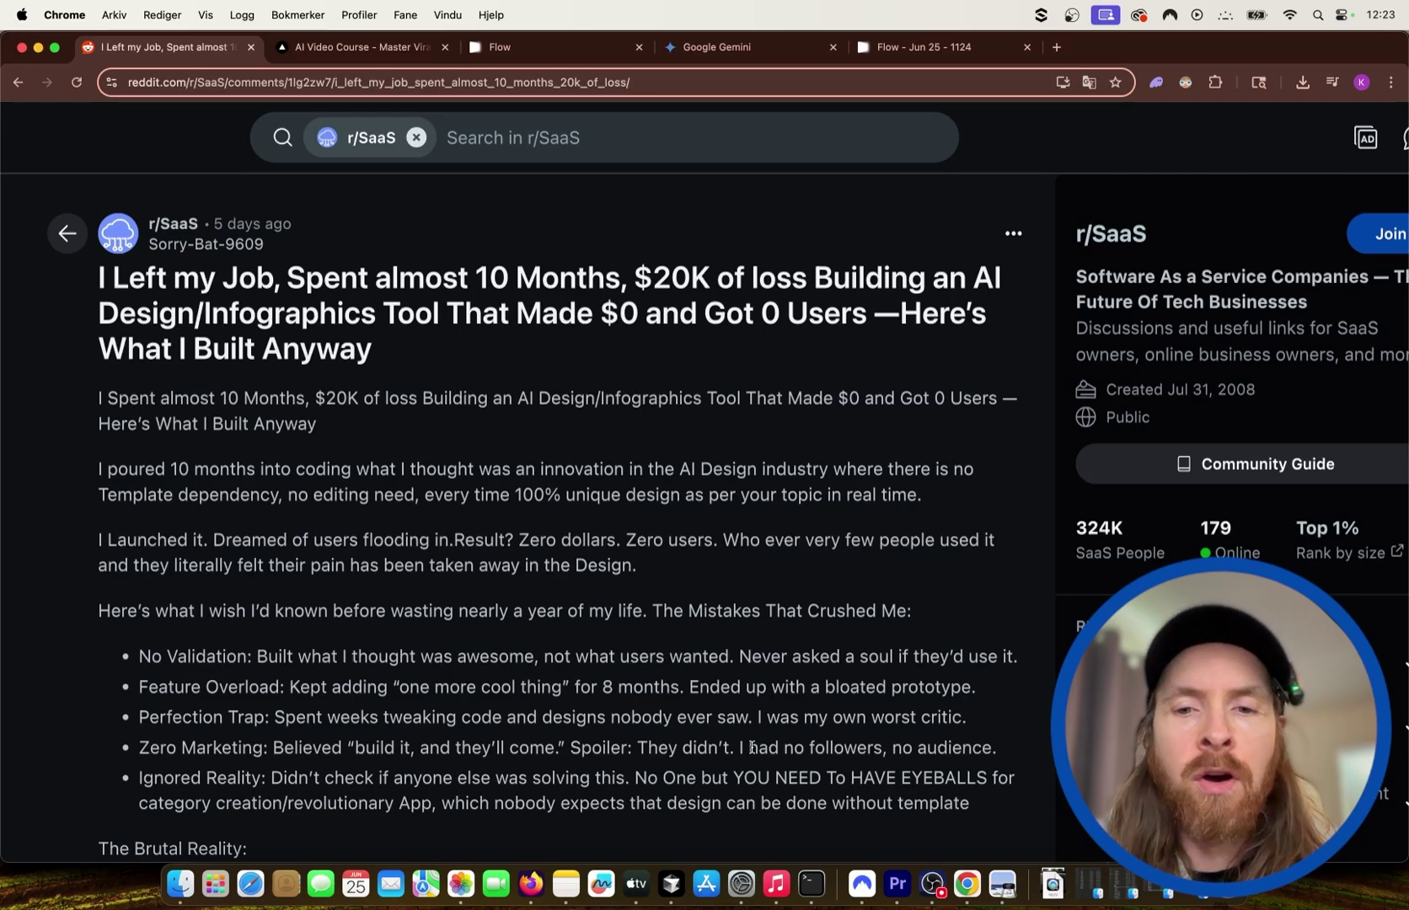
click(811, 882)
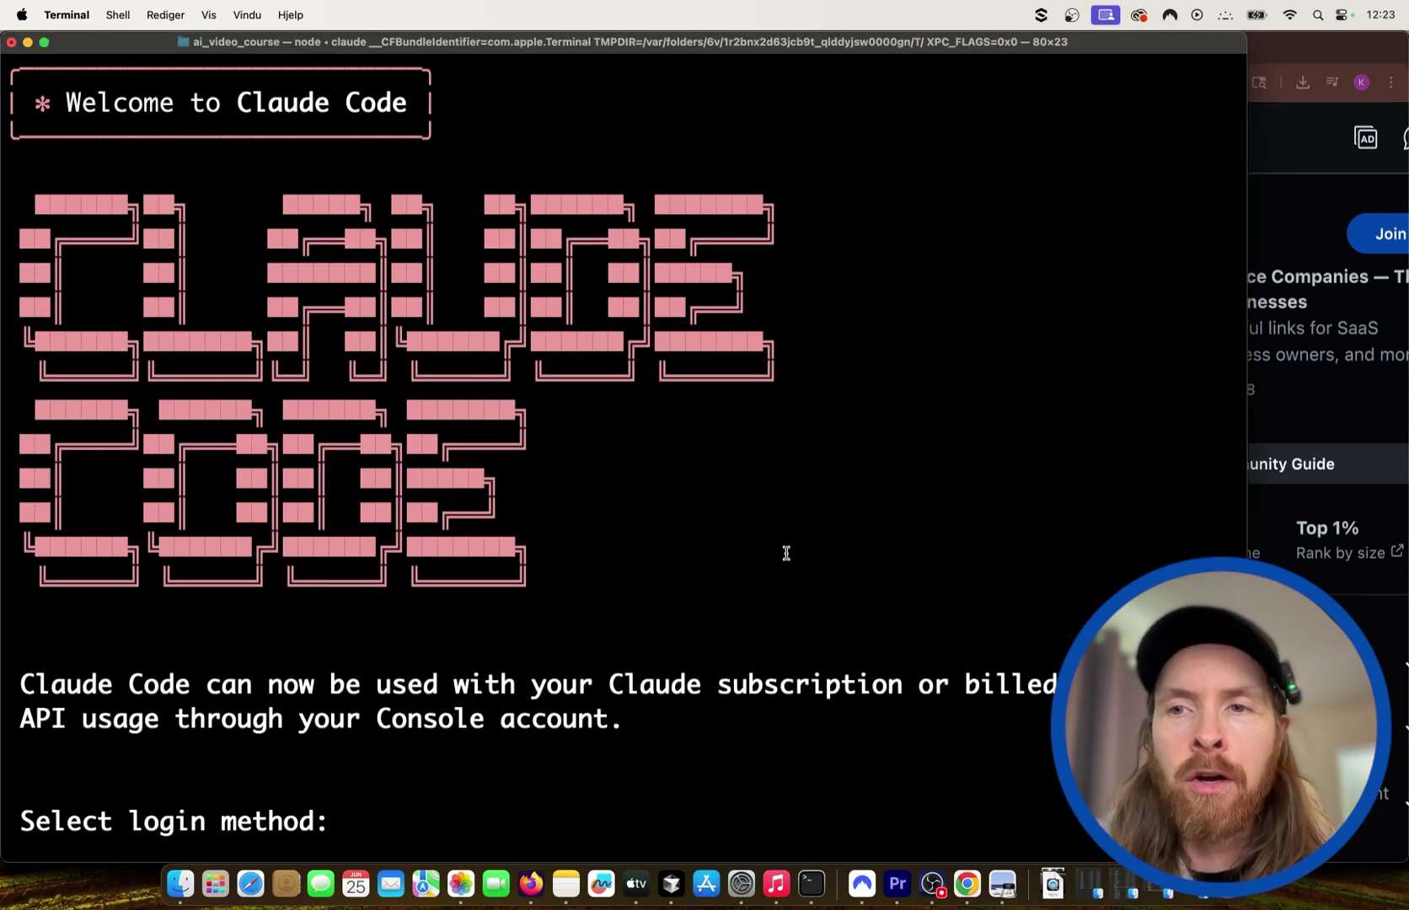
click(1269, 239)
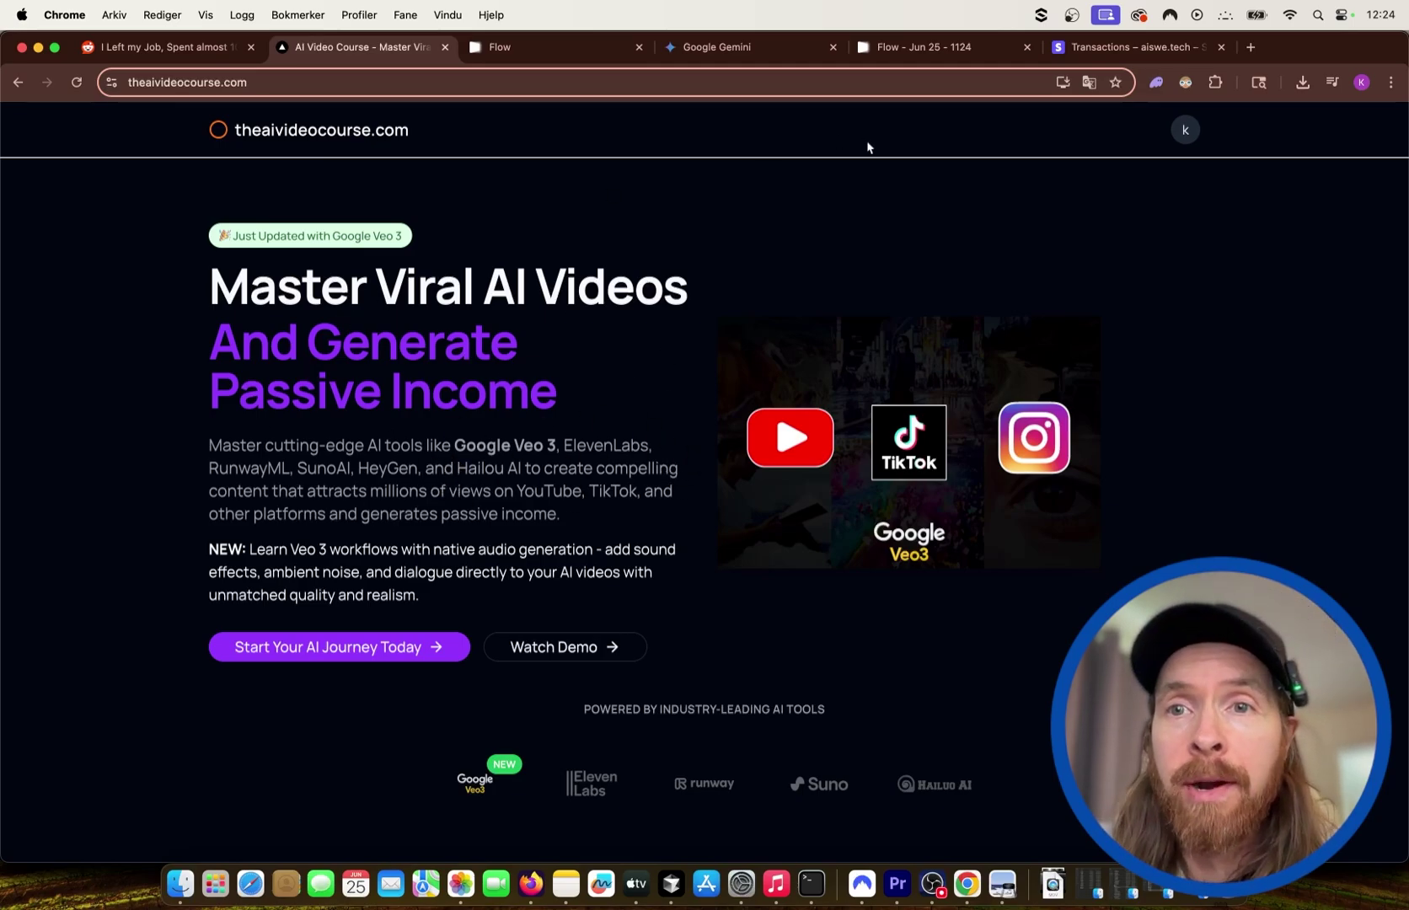
Review the Stripe list of succeeded $29.99 payments, then switch to the AI Video Course site
click(1132, 47)
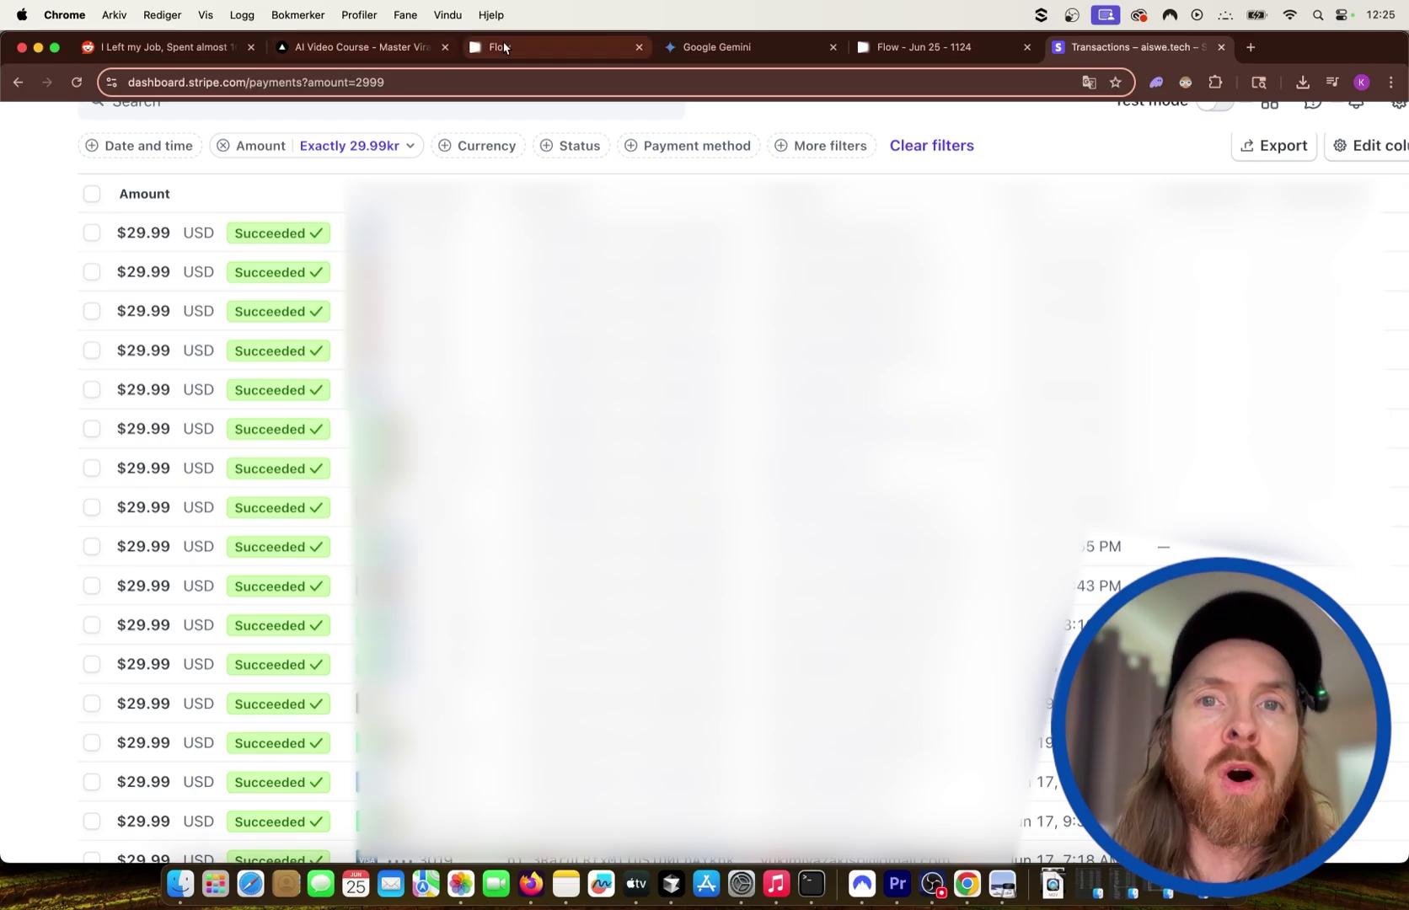
click(376, 55)
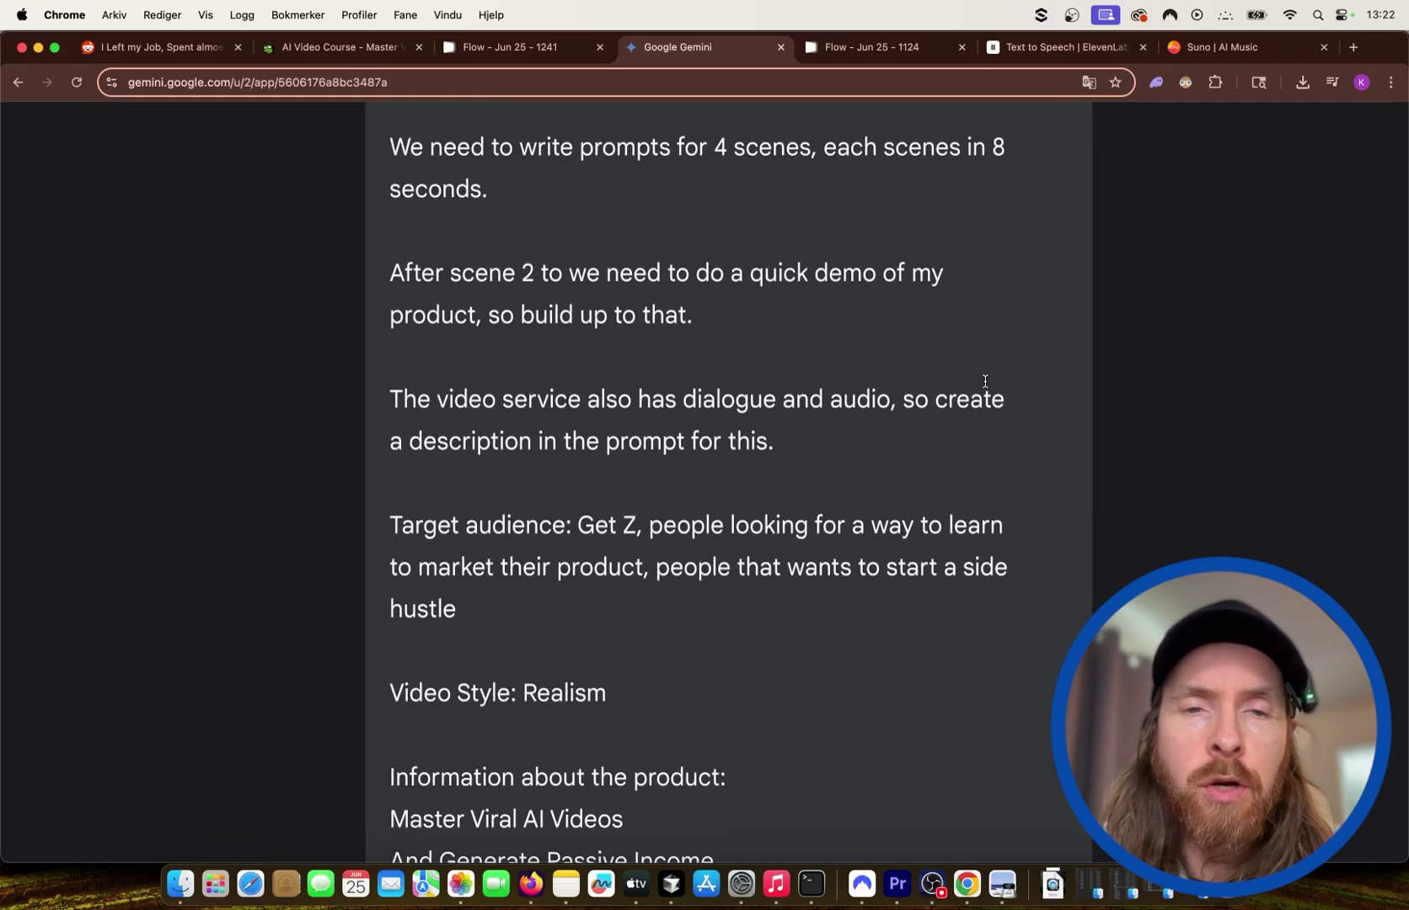
scroll(775, 361, up, 3)
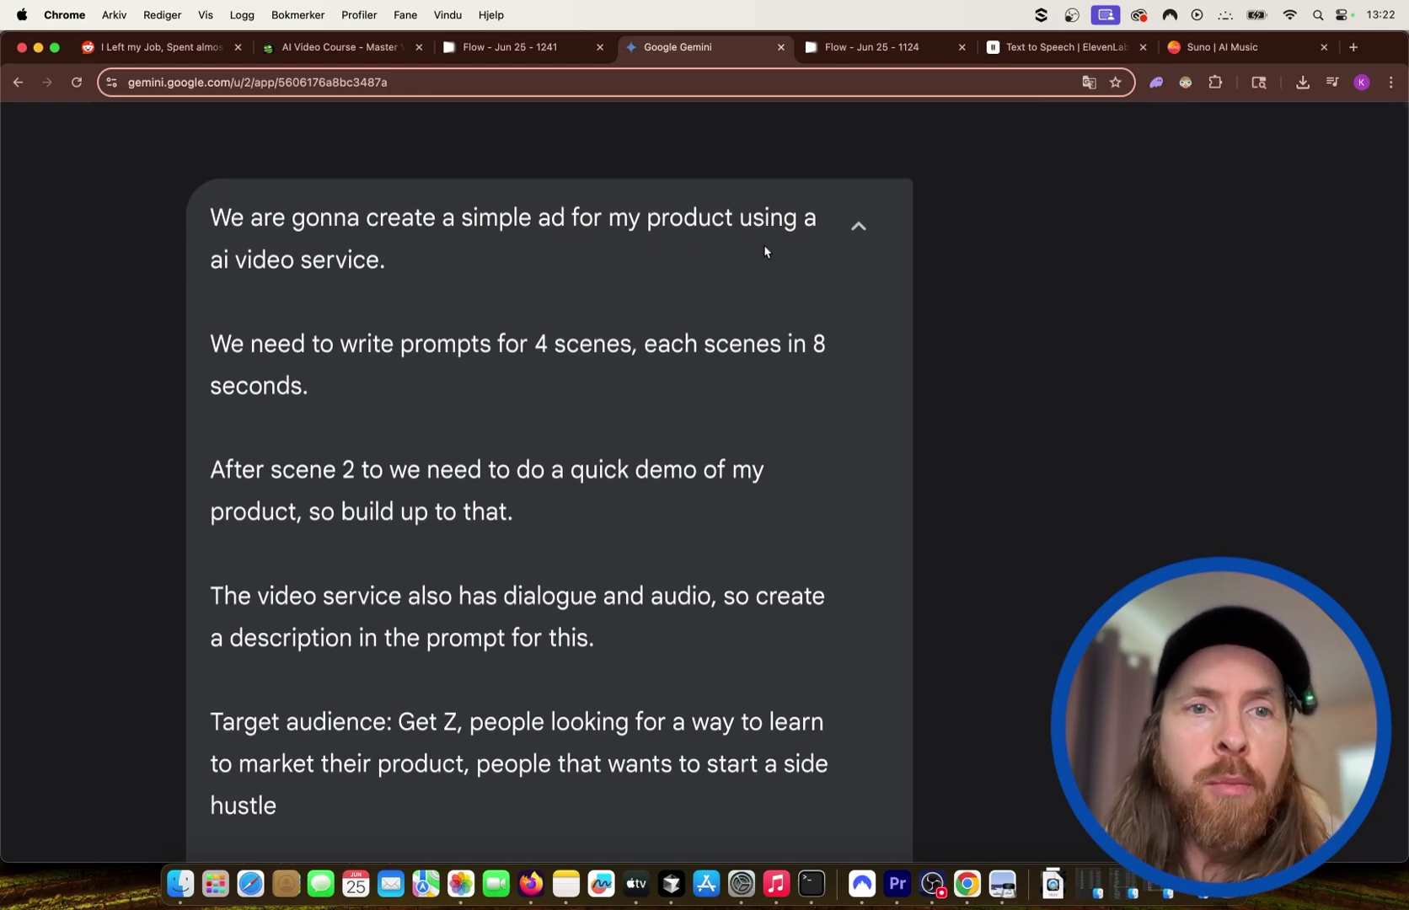
scroll(400, 326, down, 2)
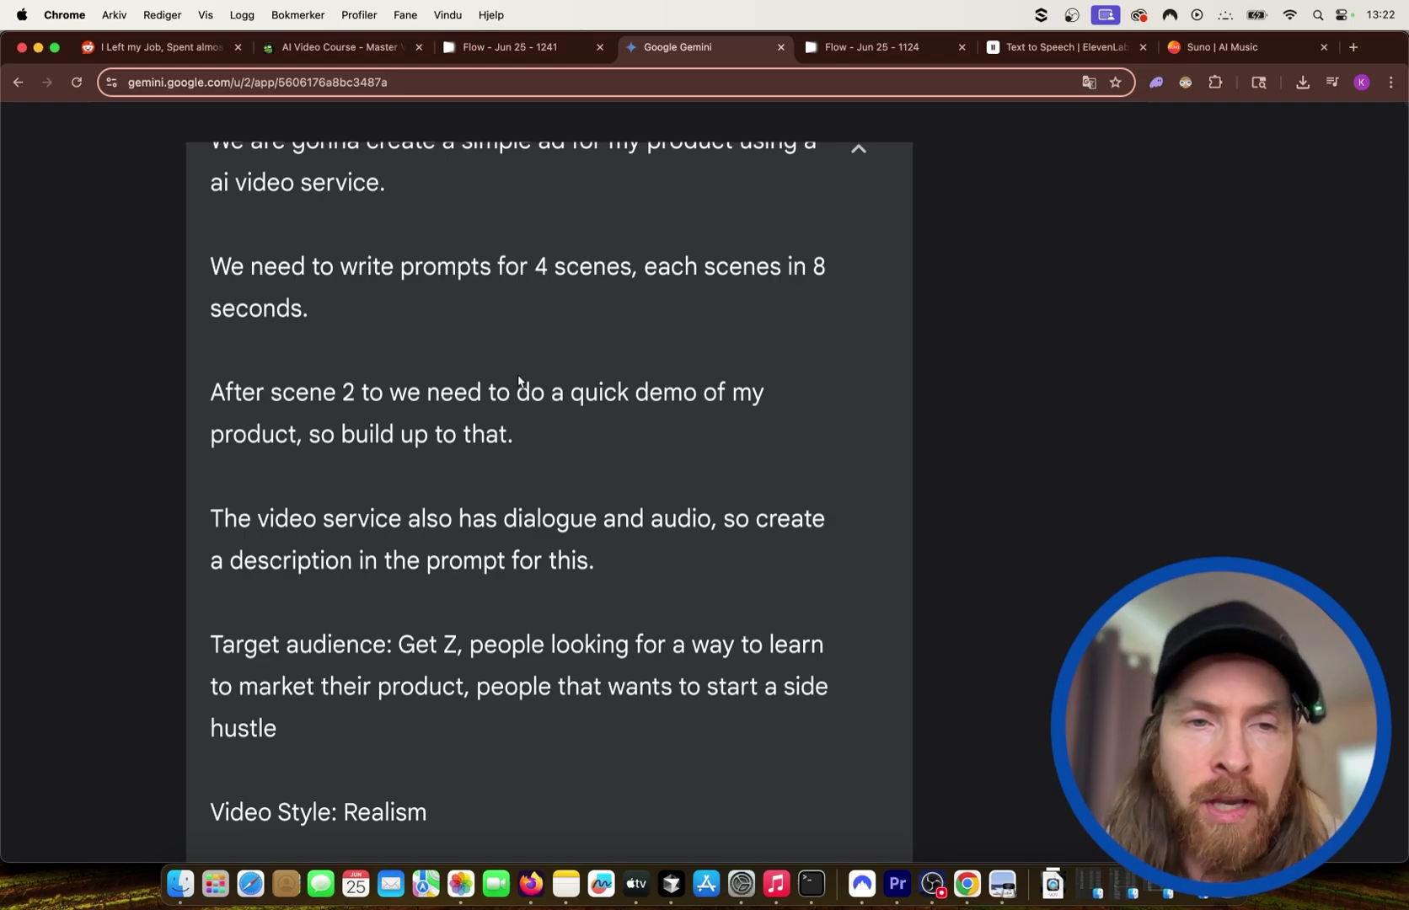
scroll(520, 381, down, 1)
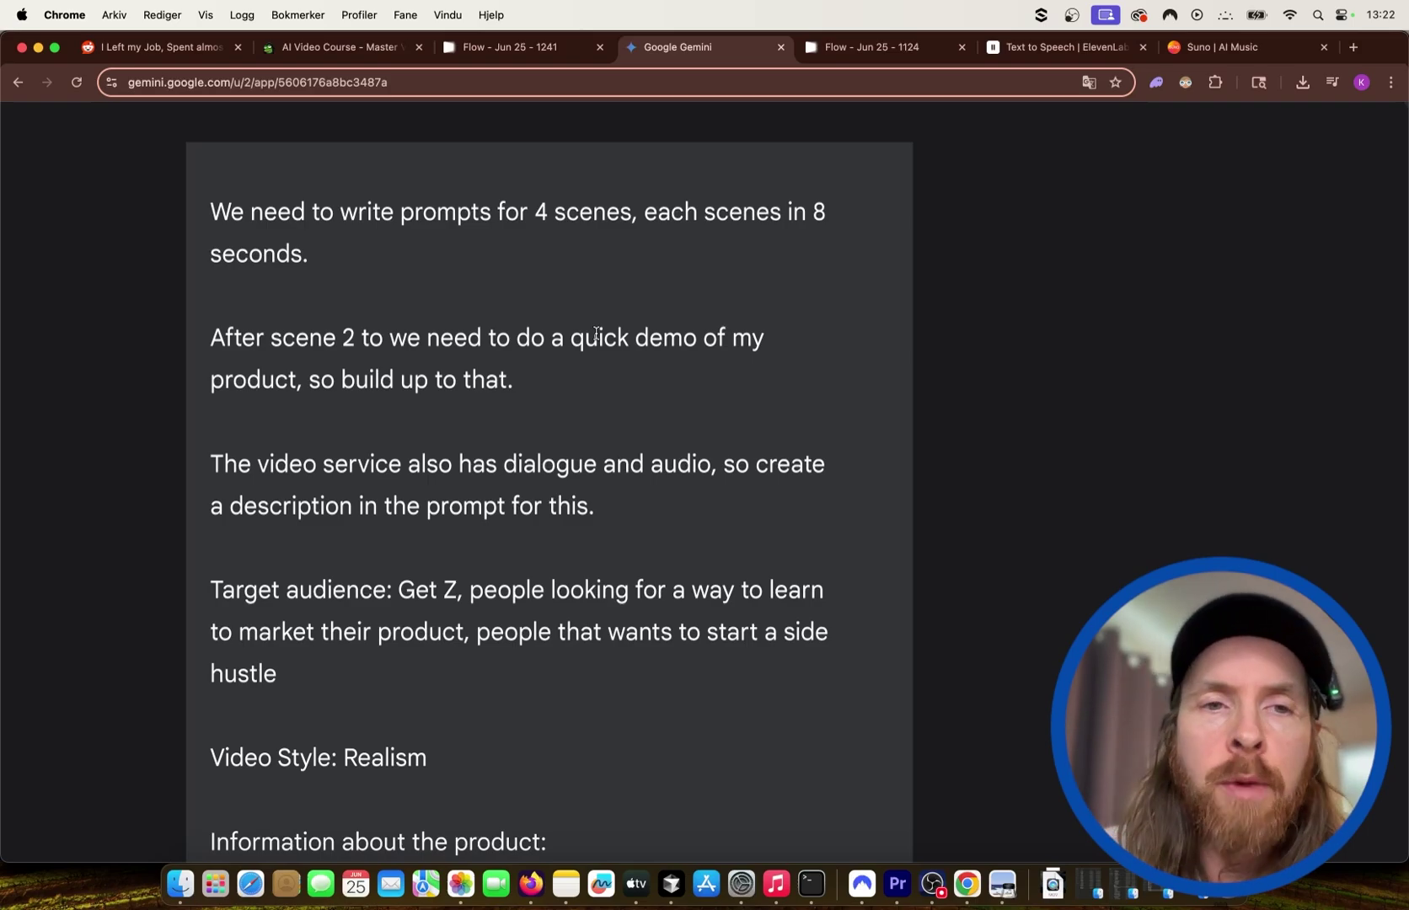
scroll(508, 430, down, 2)
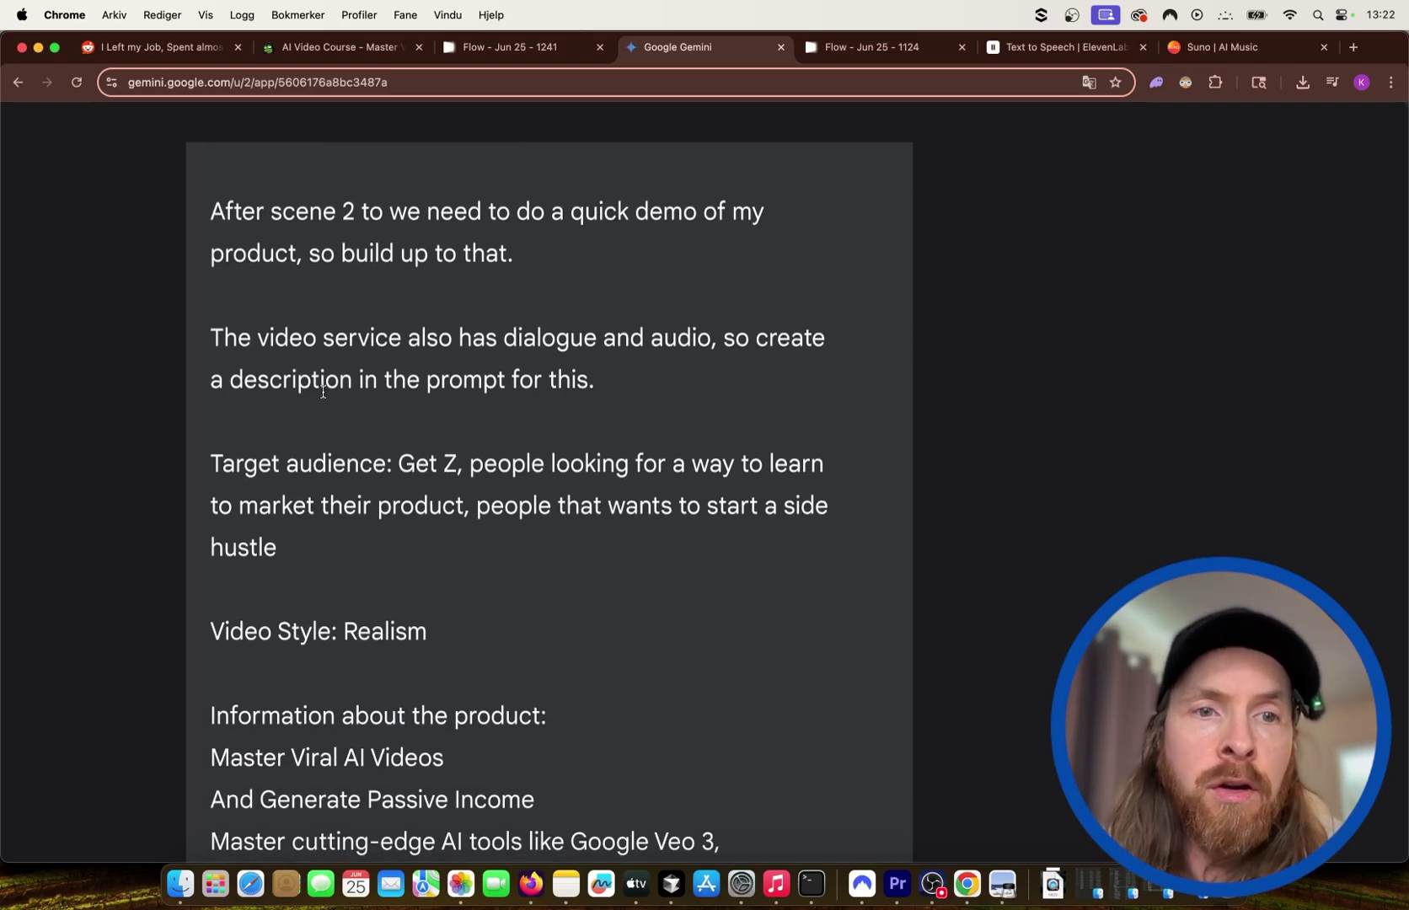
scroll(528, 398, down, 2)
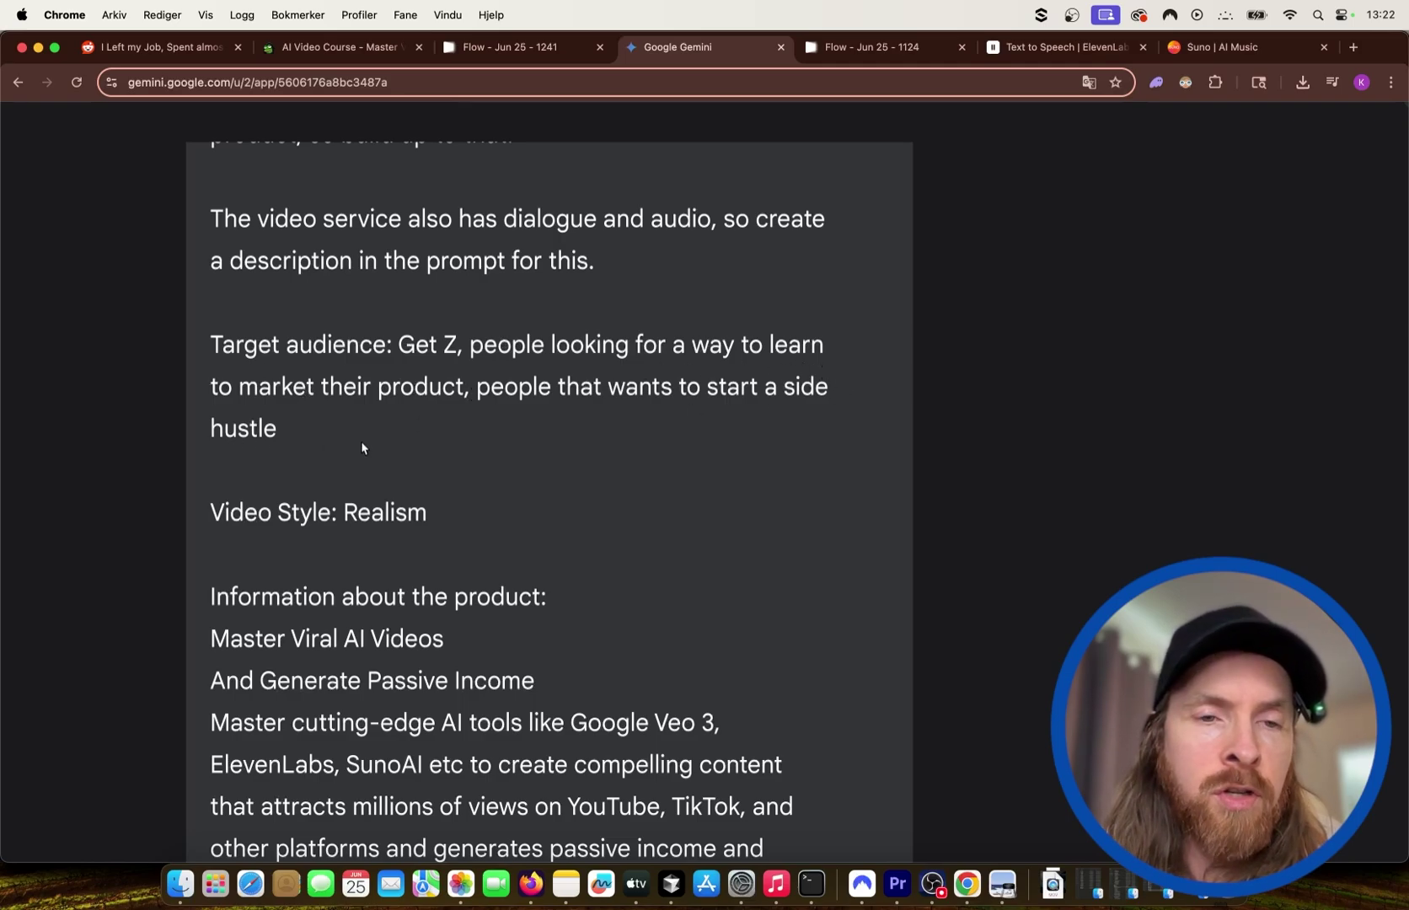
scroll(366, 441, down, 3)
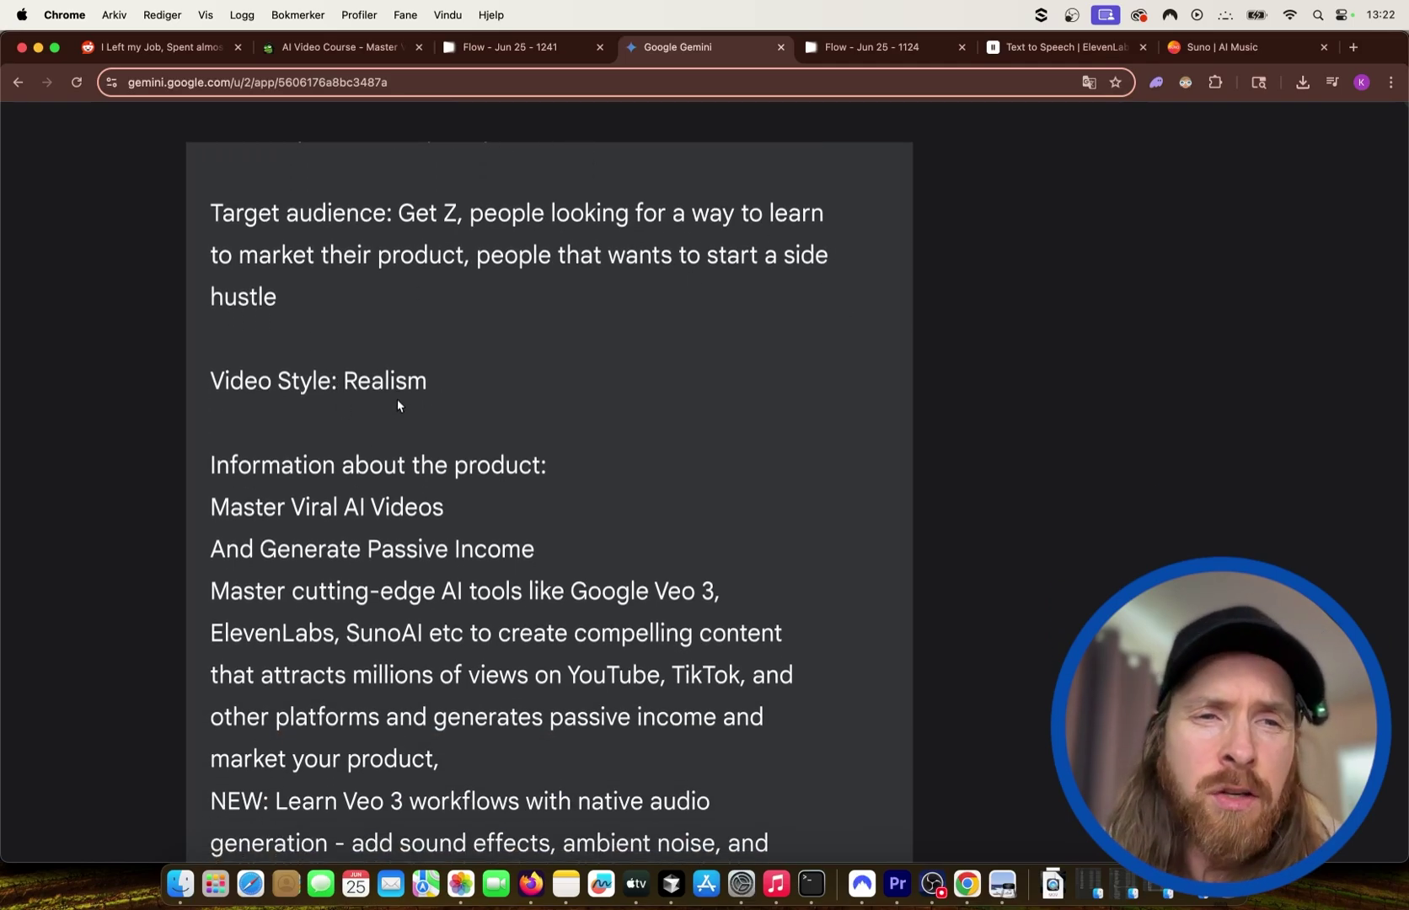
scroll(413, 404, down, 3)
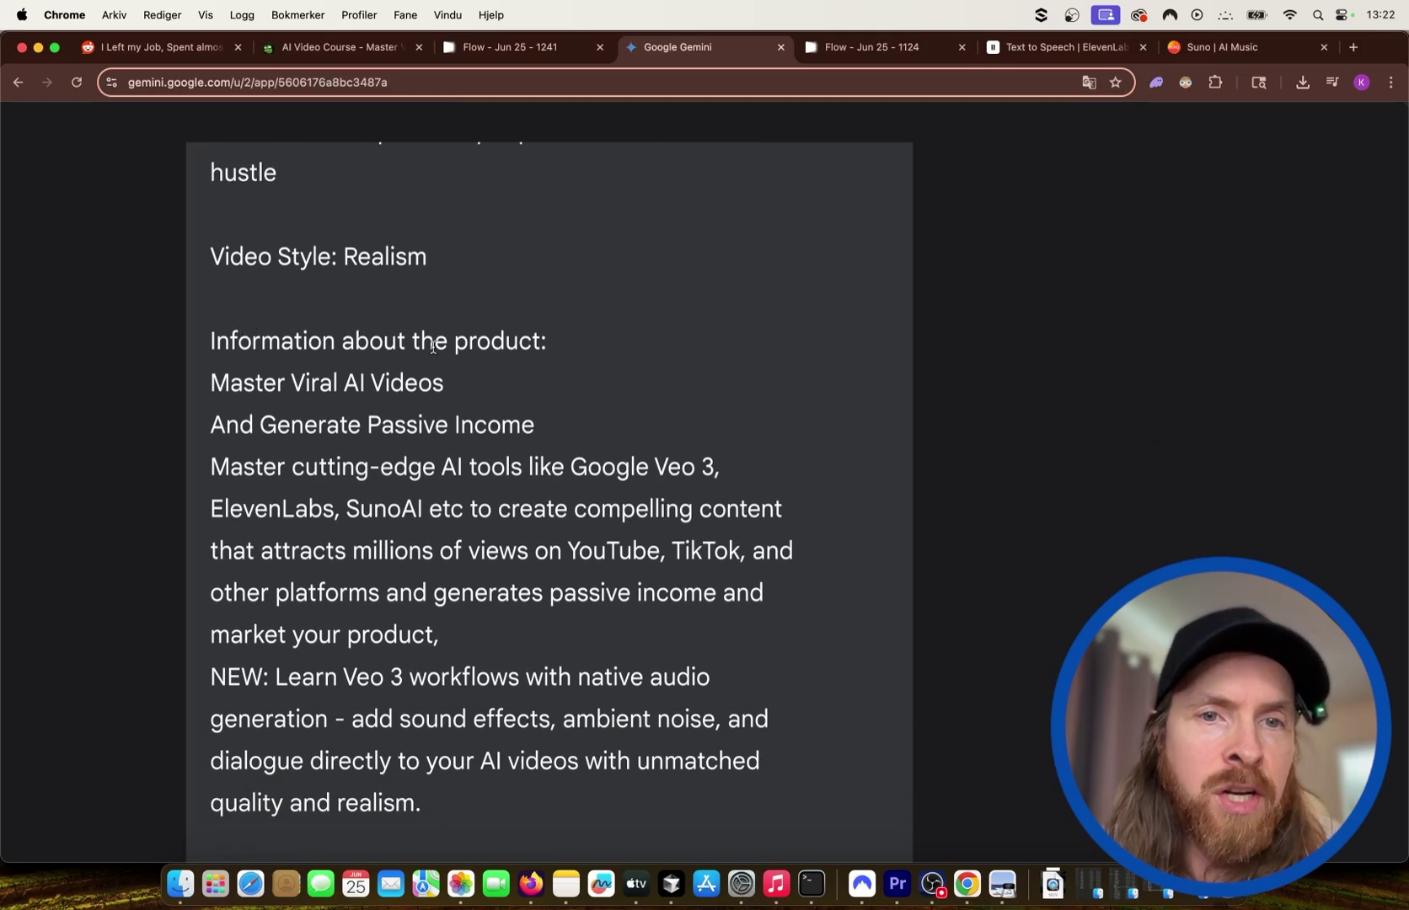
click(339, 47)
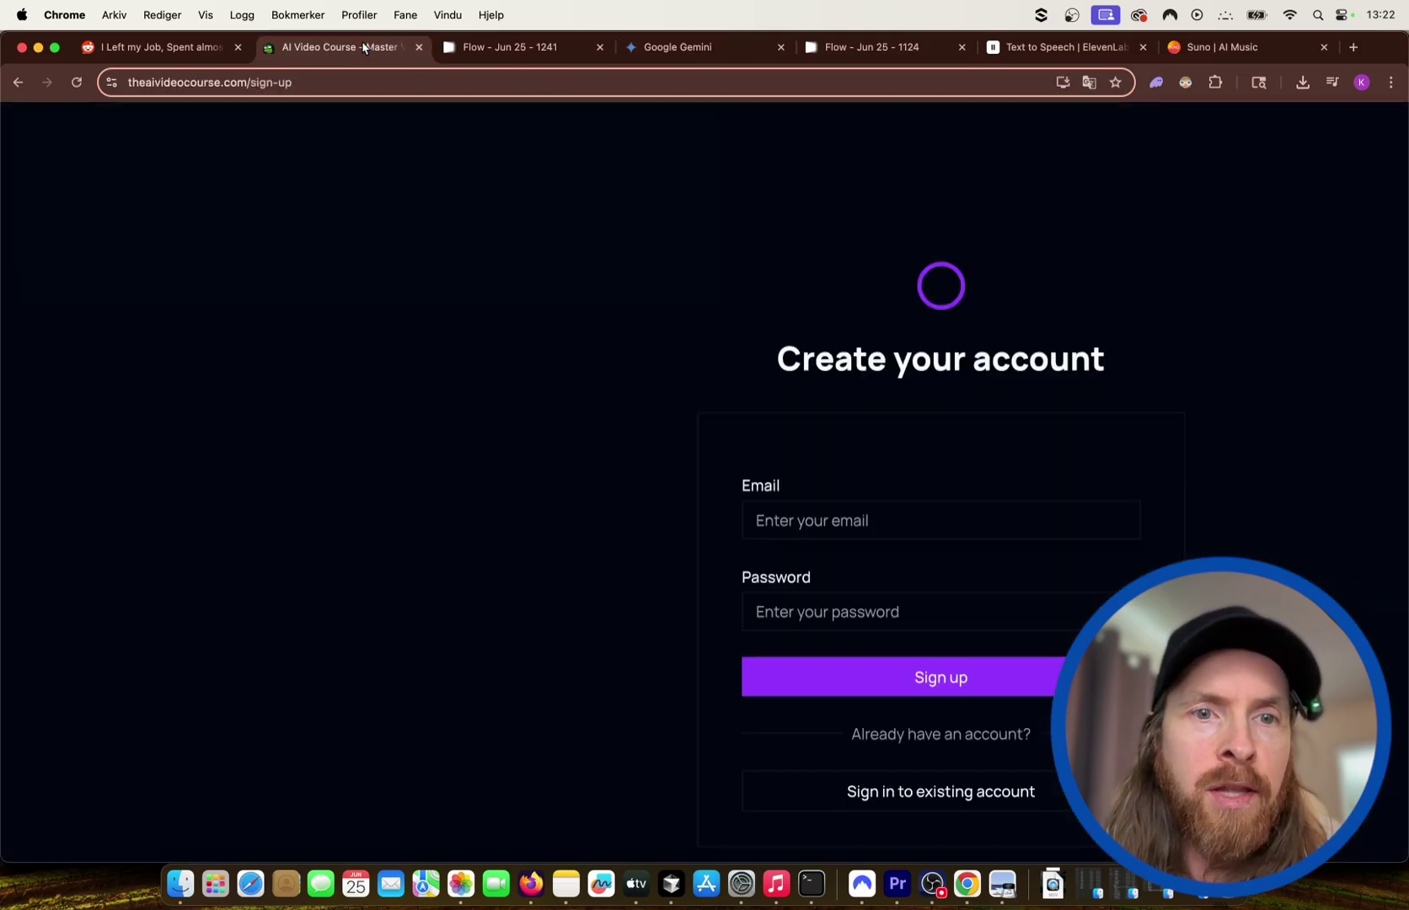
click(17, 81)
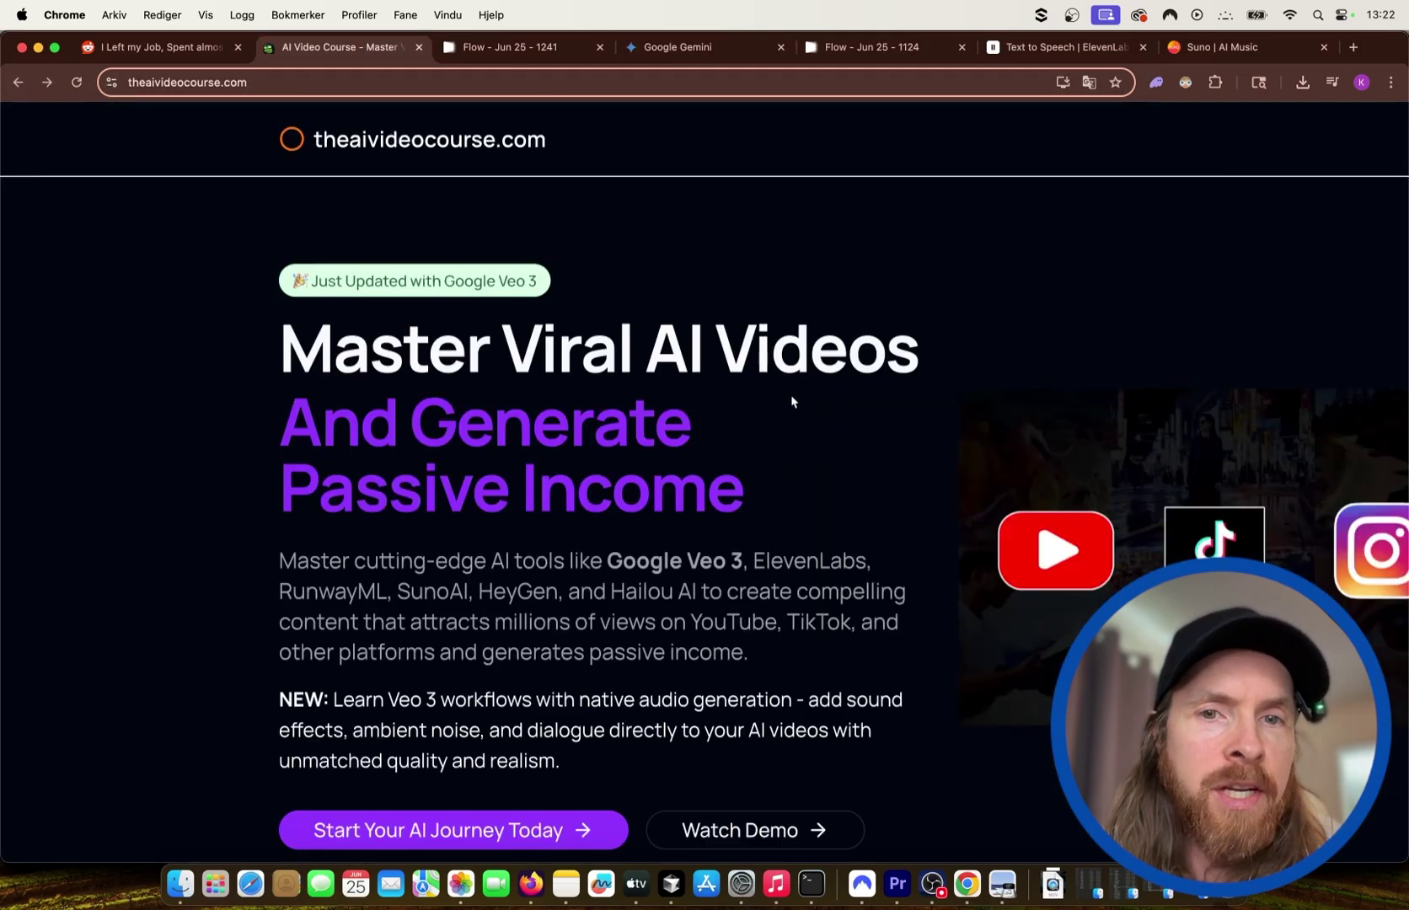
click(676, 47)
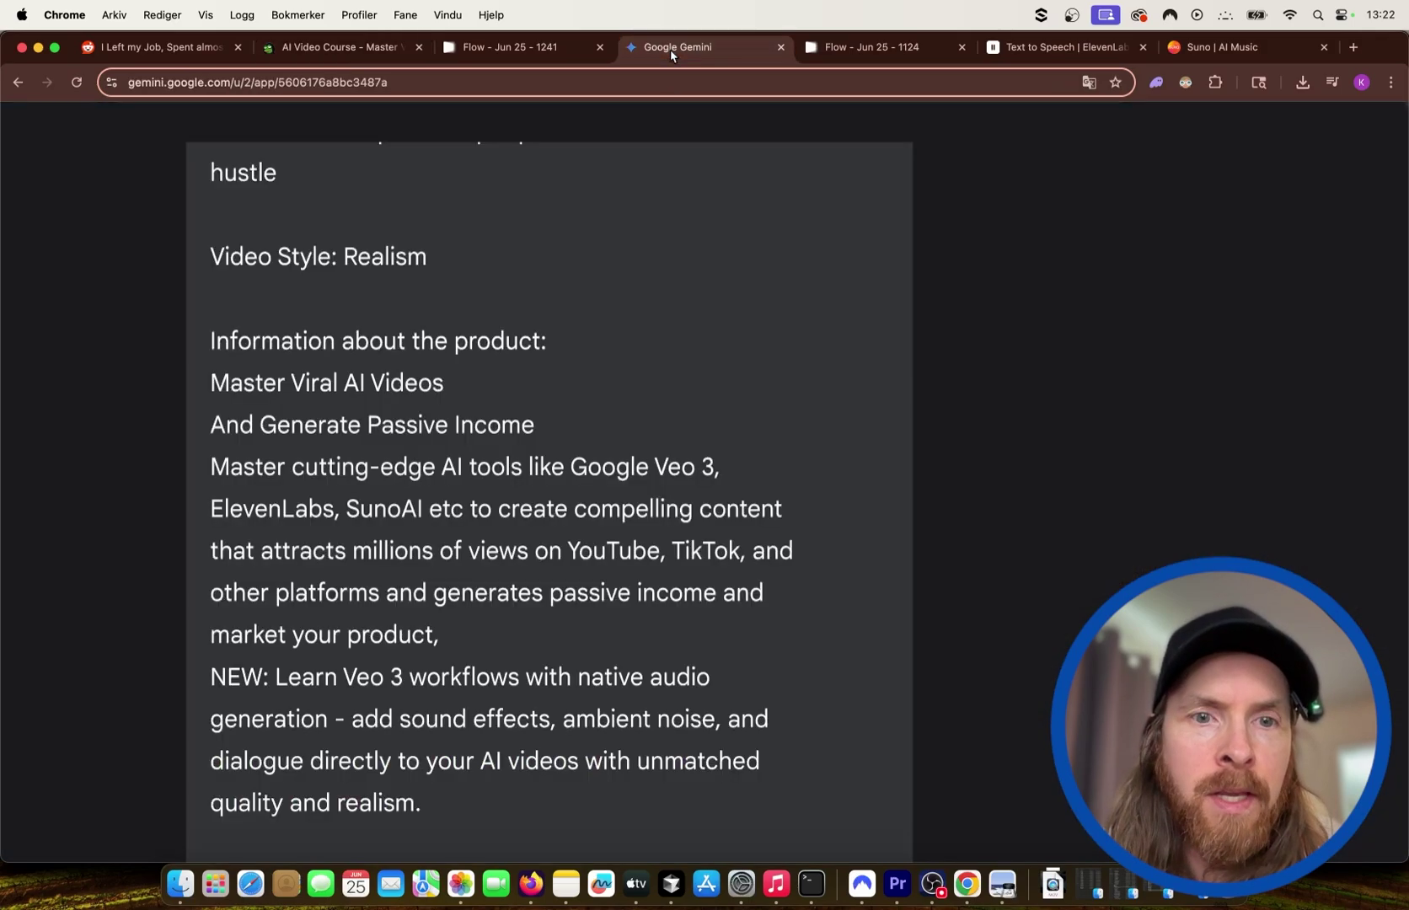
scroll(526, 662, down, 3)
scroll(518, 656, down, 3)
scroll(505, 645, down, 3)
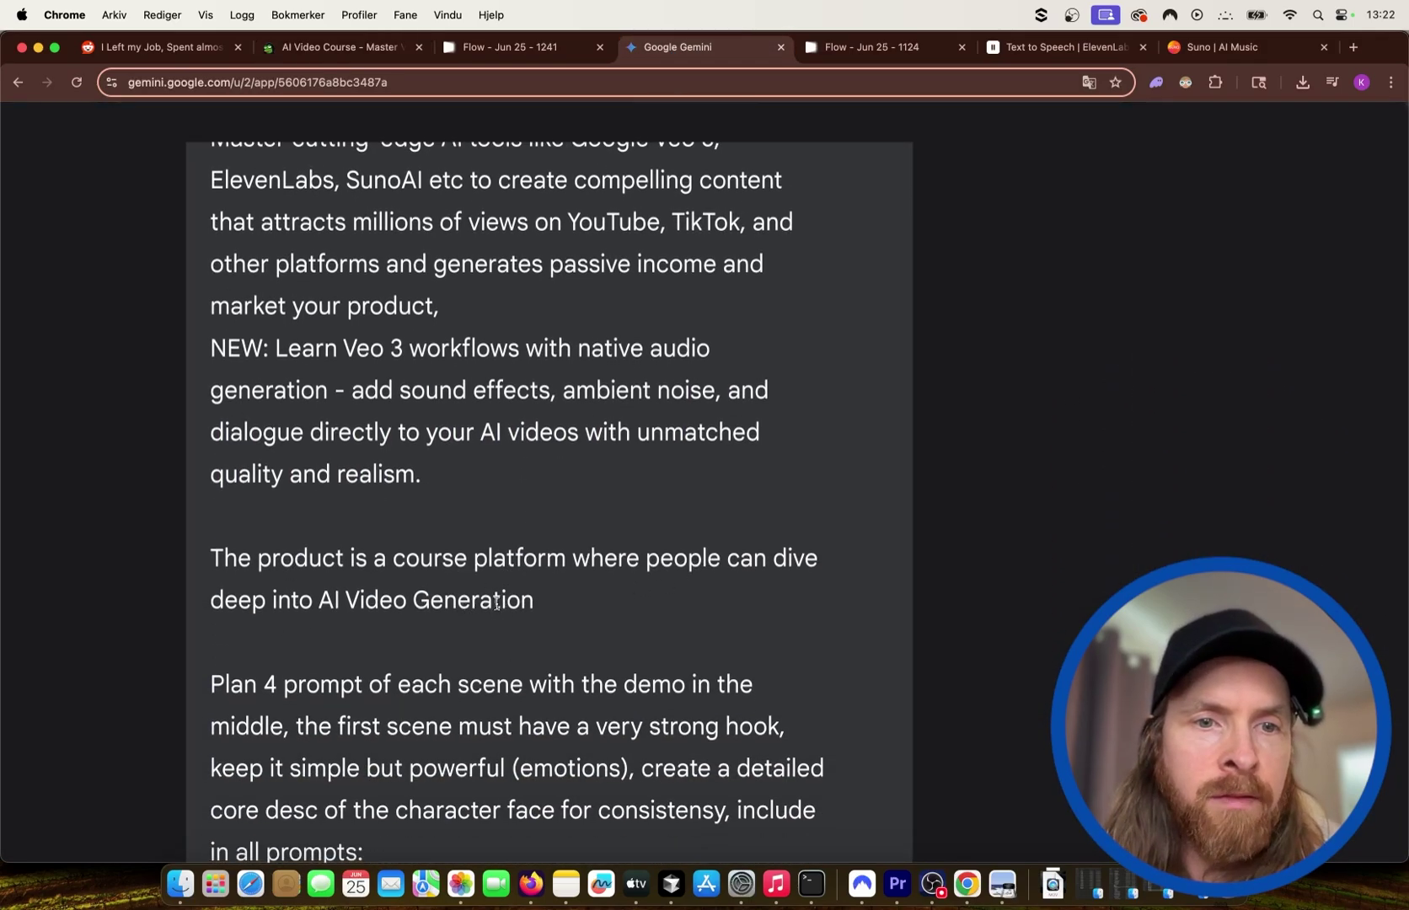
scroll(496, 604, down, 3)
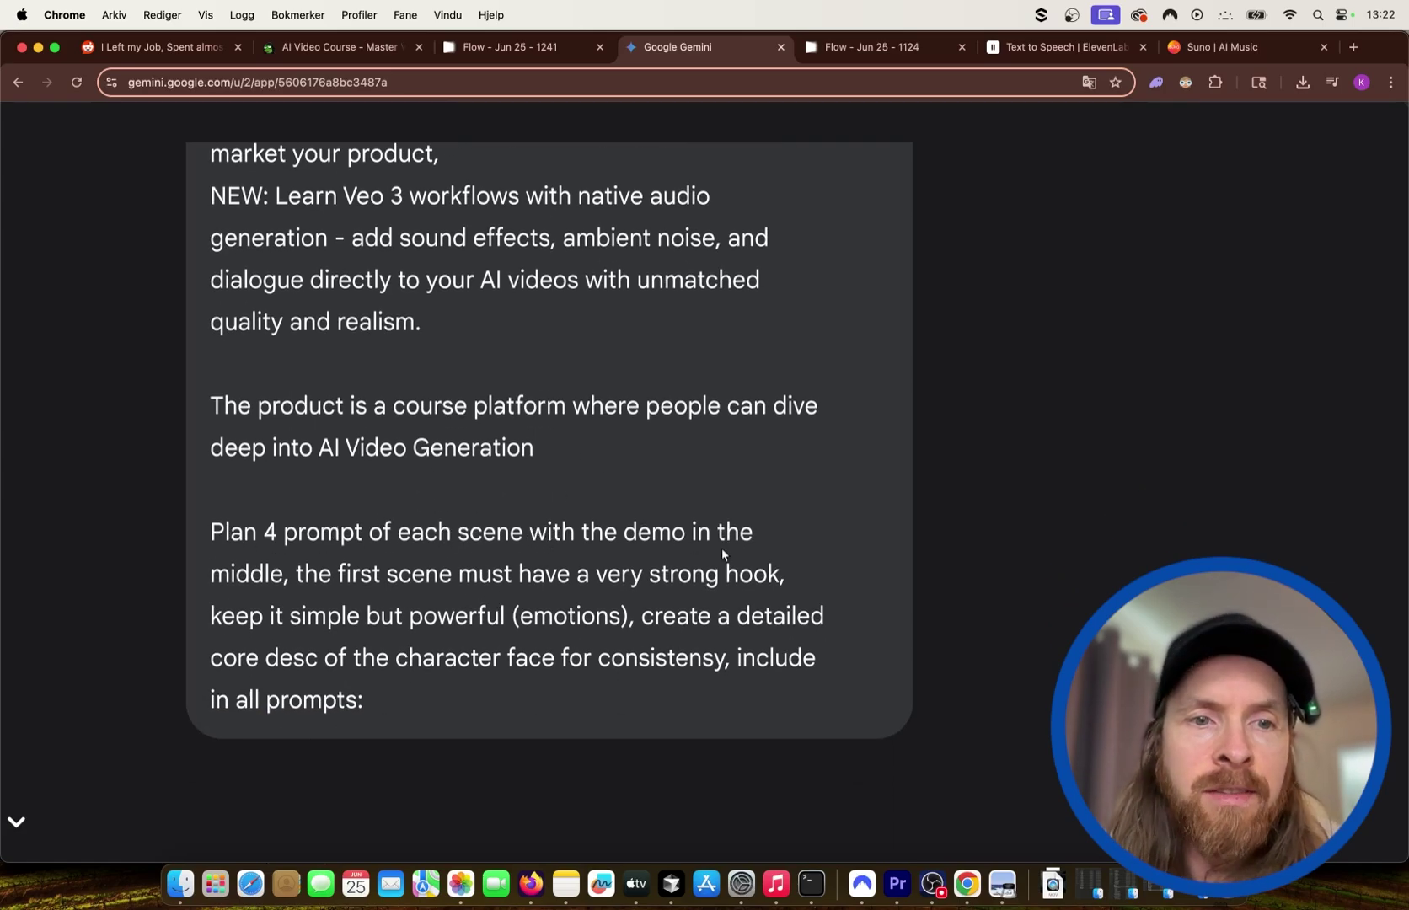
scroll(407, 623, down, 1)
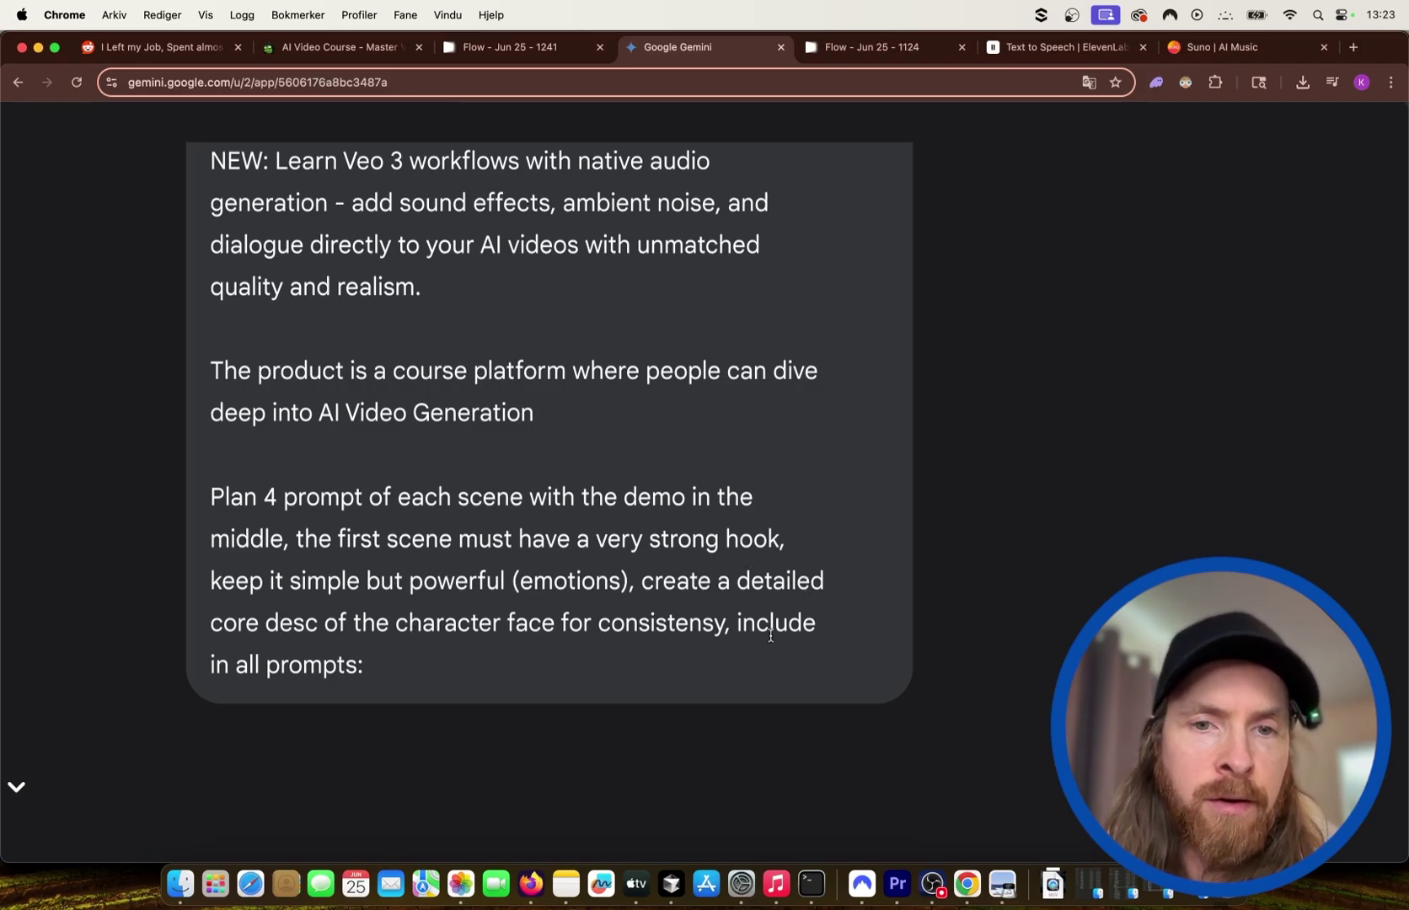
scroll(452, 644, down, 5)
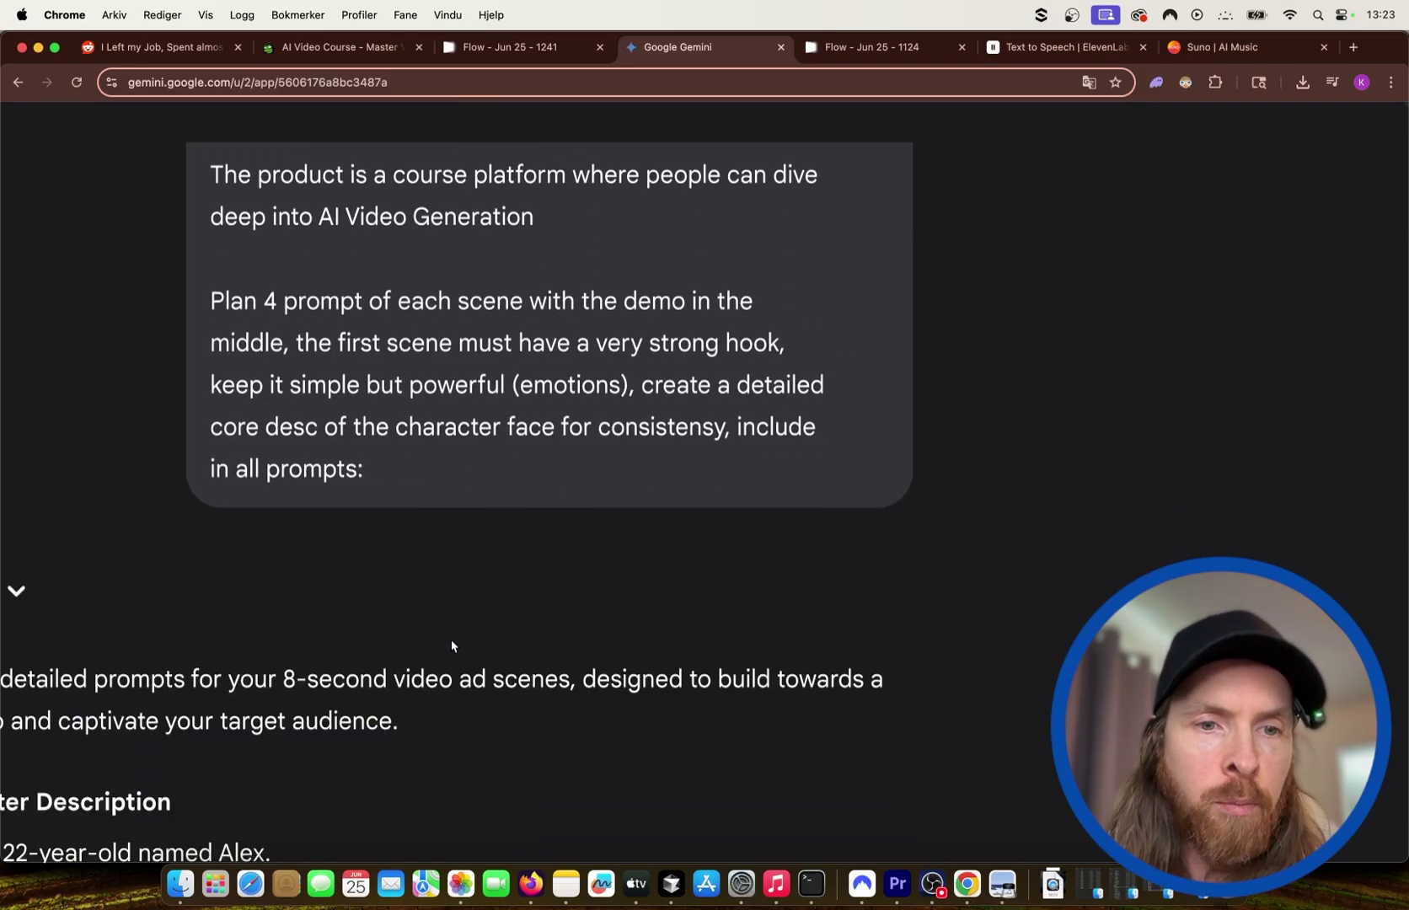
scroll(523, 576, down, 3)
Enlarge Gemini's Scene 1–4 prompts for reading, then bring up the Master Viral AI Videos page
key(super+plus)
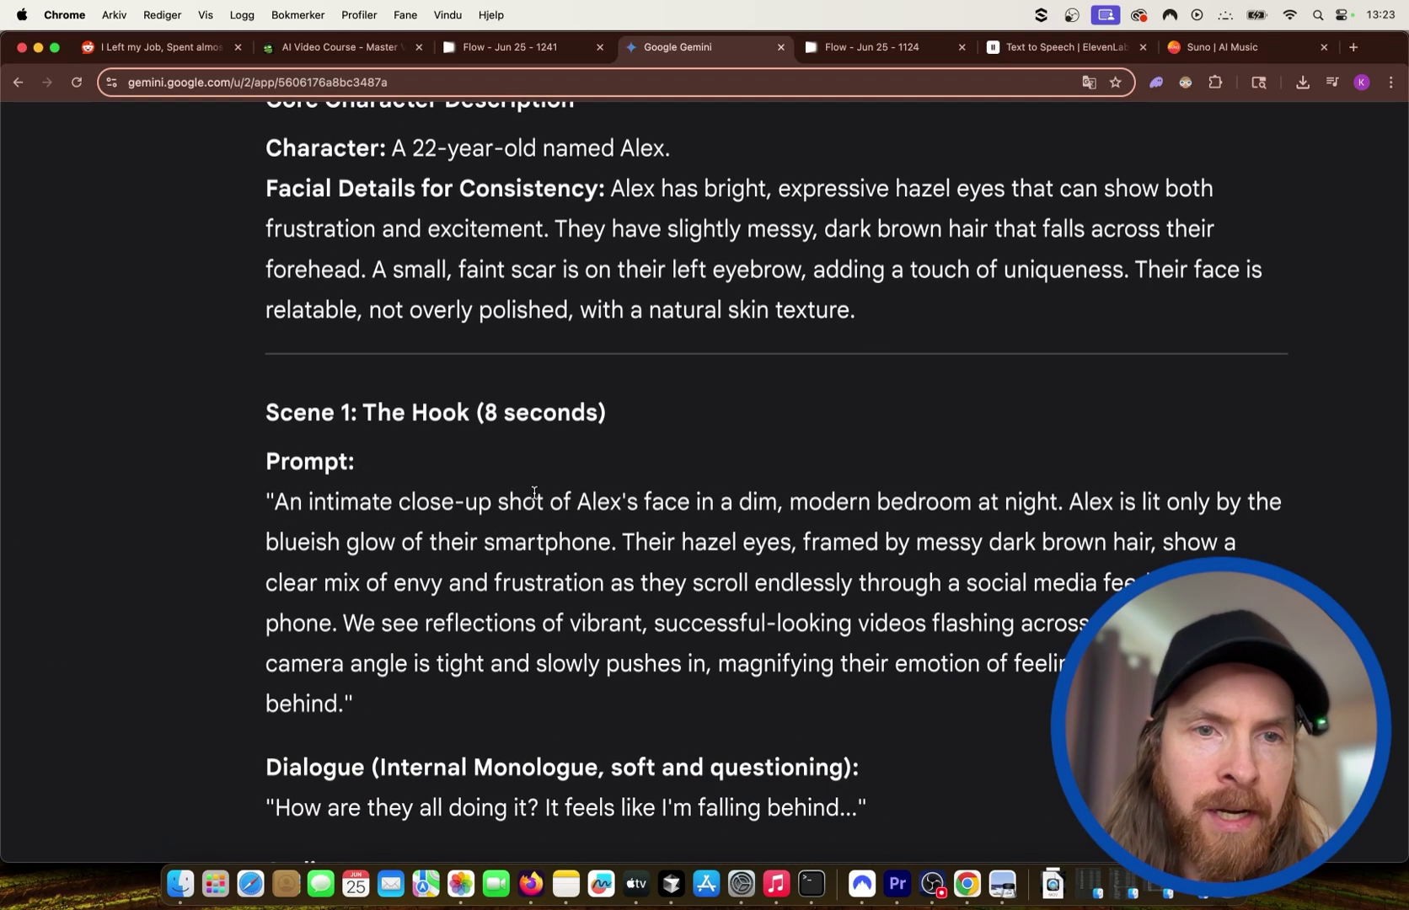
scroll(435, 440, up, 1)
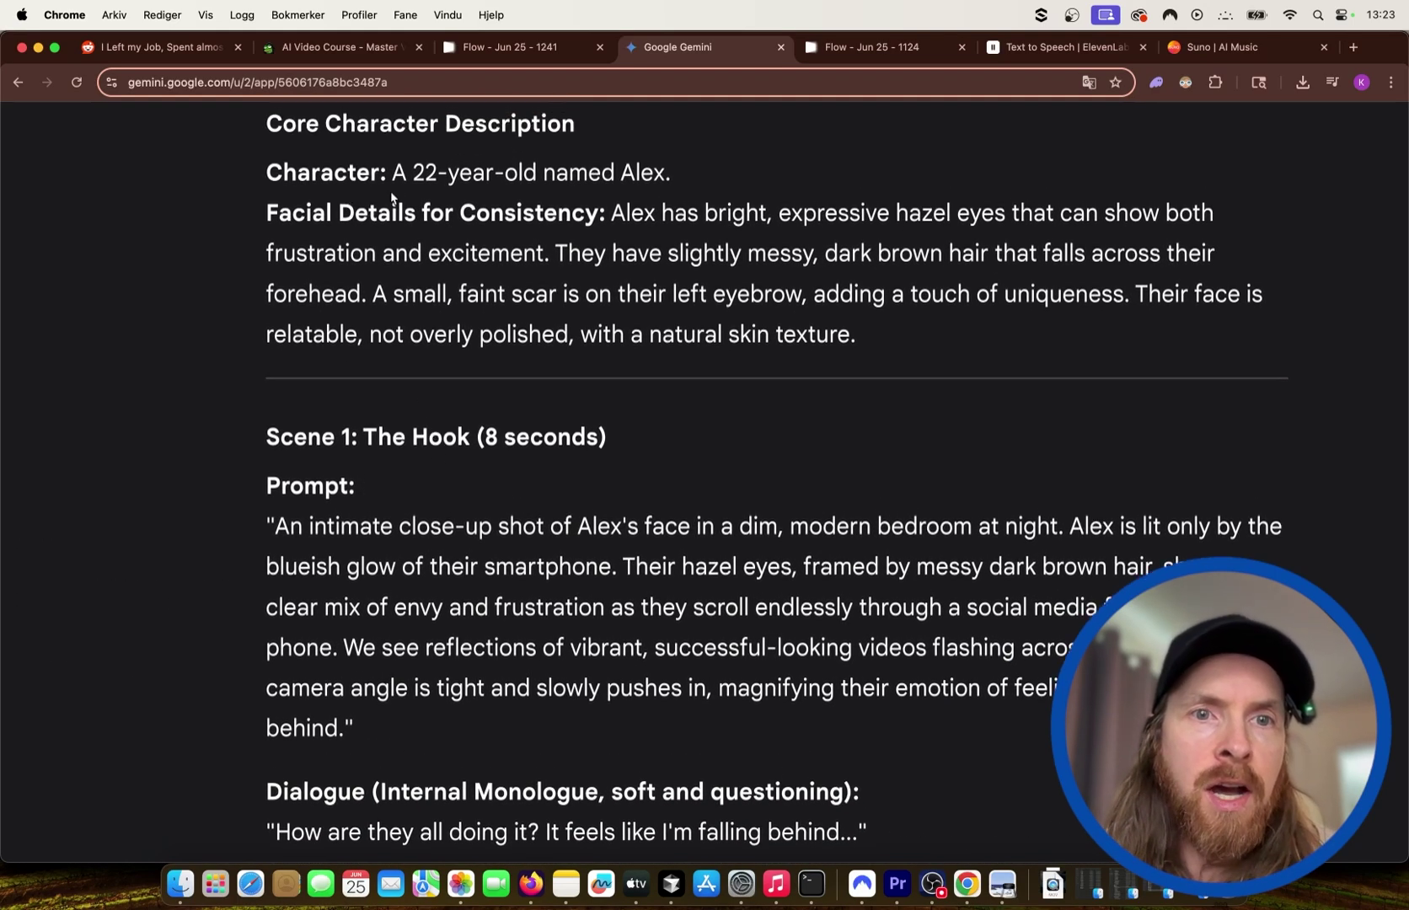
scroll(482, 408, down, 3)
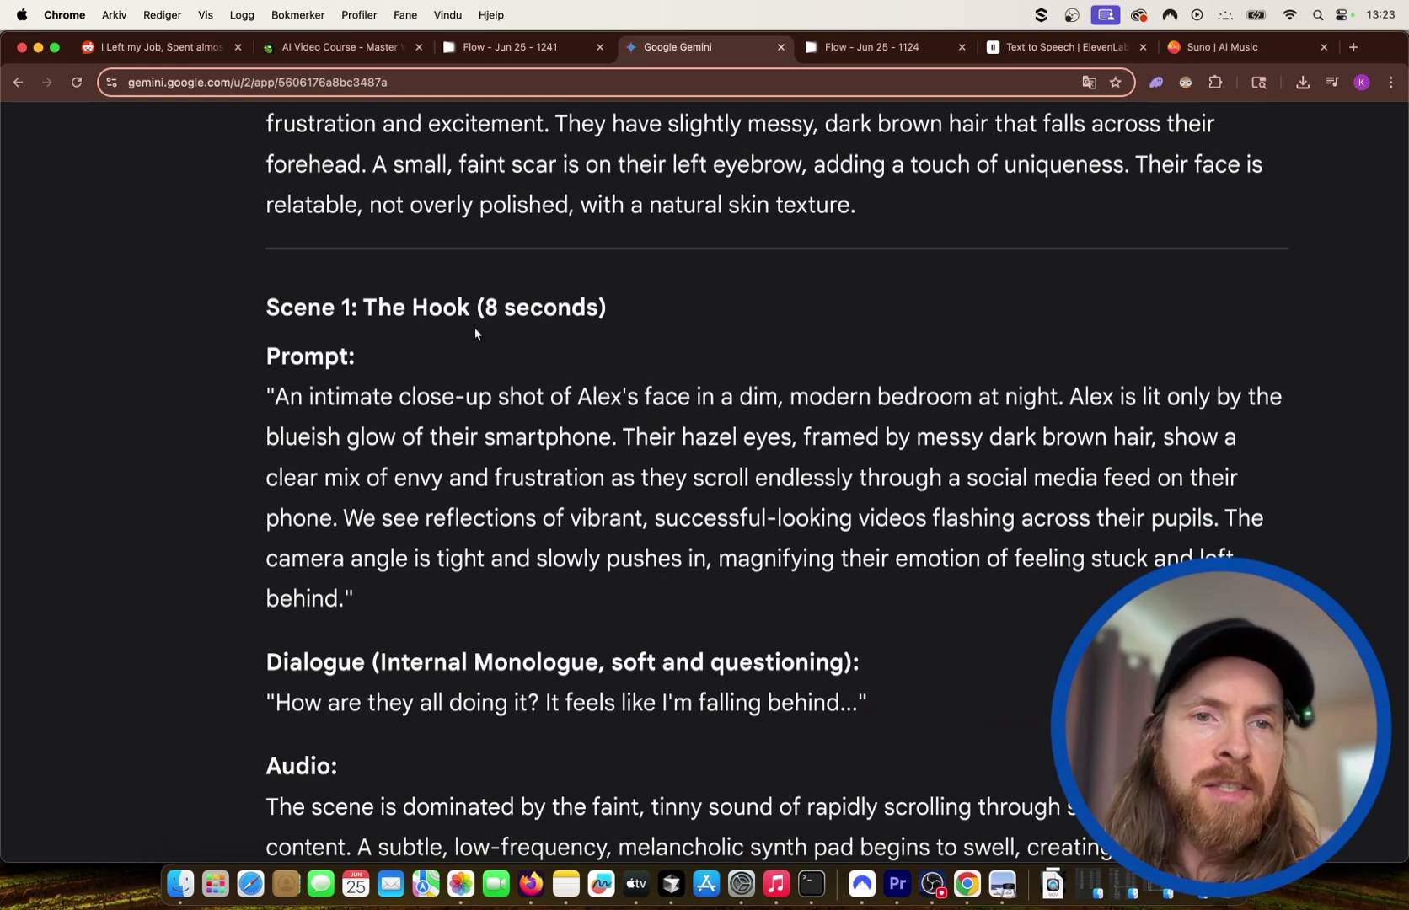
scroll(550, 449, down, 5)
scroll(550, 448, down, 3)
scroll(550, 448, down, 8)
scroll(550, 448, down, 2)
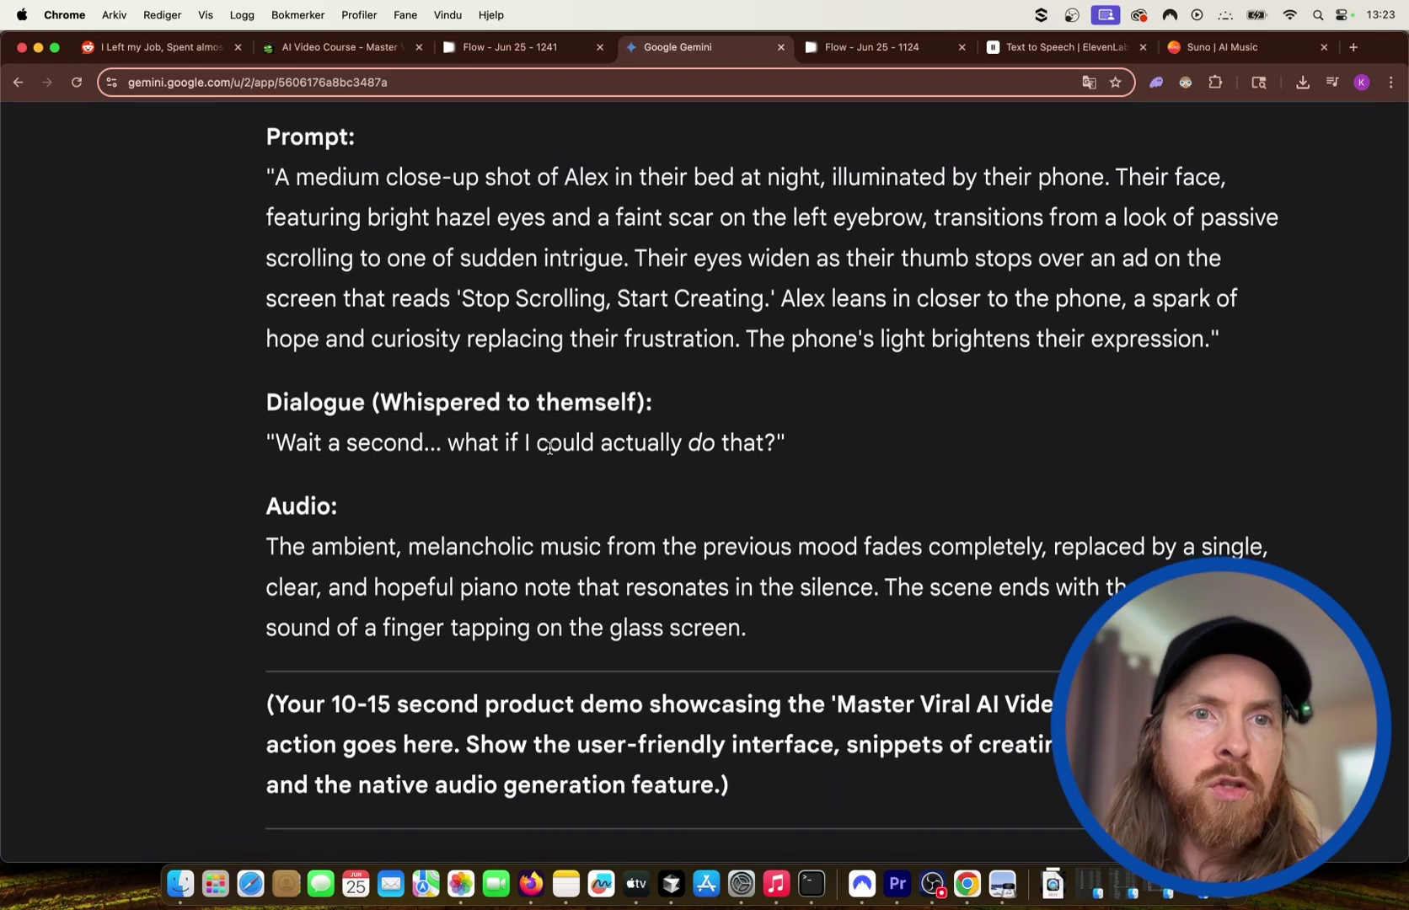
scroll(549, 448, up, 2)
scroll(548, 448, down, 1)
scroll(548, 448, down, 10)
scroll(539, 448, down, 1)
scroll(535, 366, up, 4)
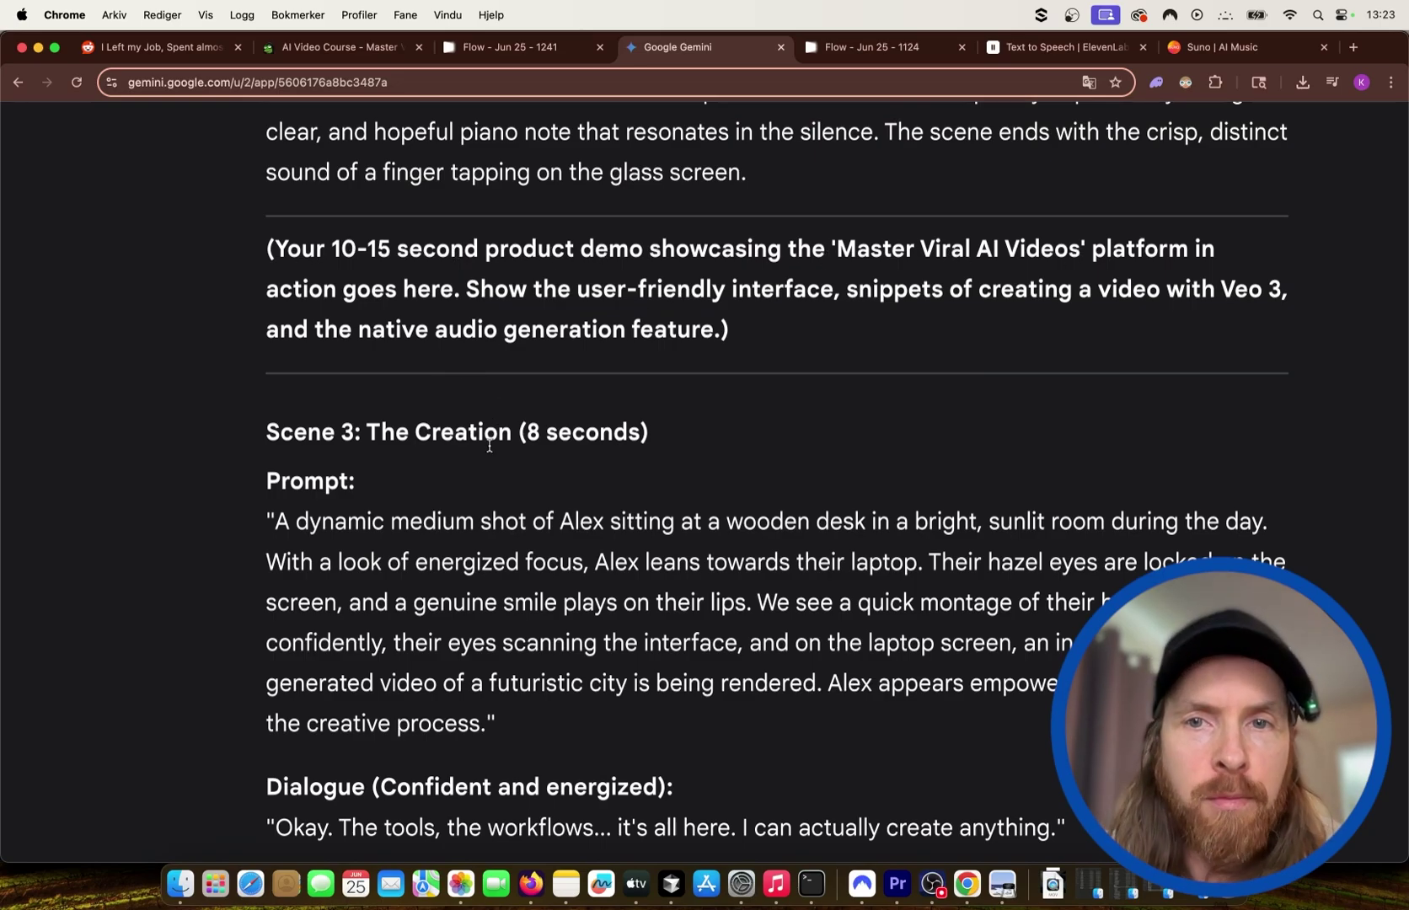
scroll(449, 554, down, 3)
scroll(464, 386, down, 10)
scroll(464, 386, down, 3)
scroll(464, 387, down, 5)
scroll(506, 441, down, 2)
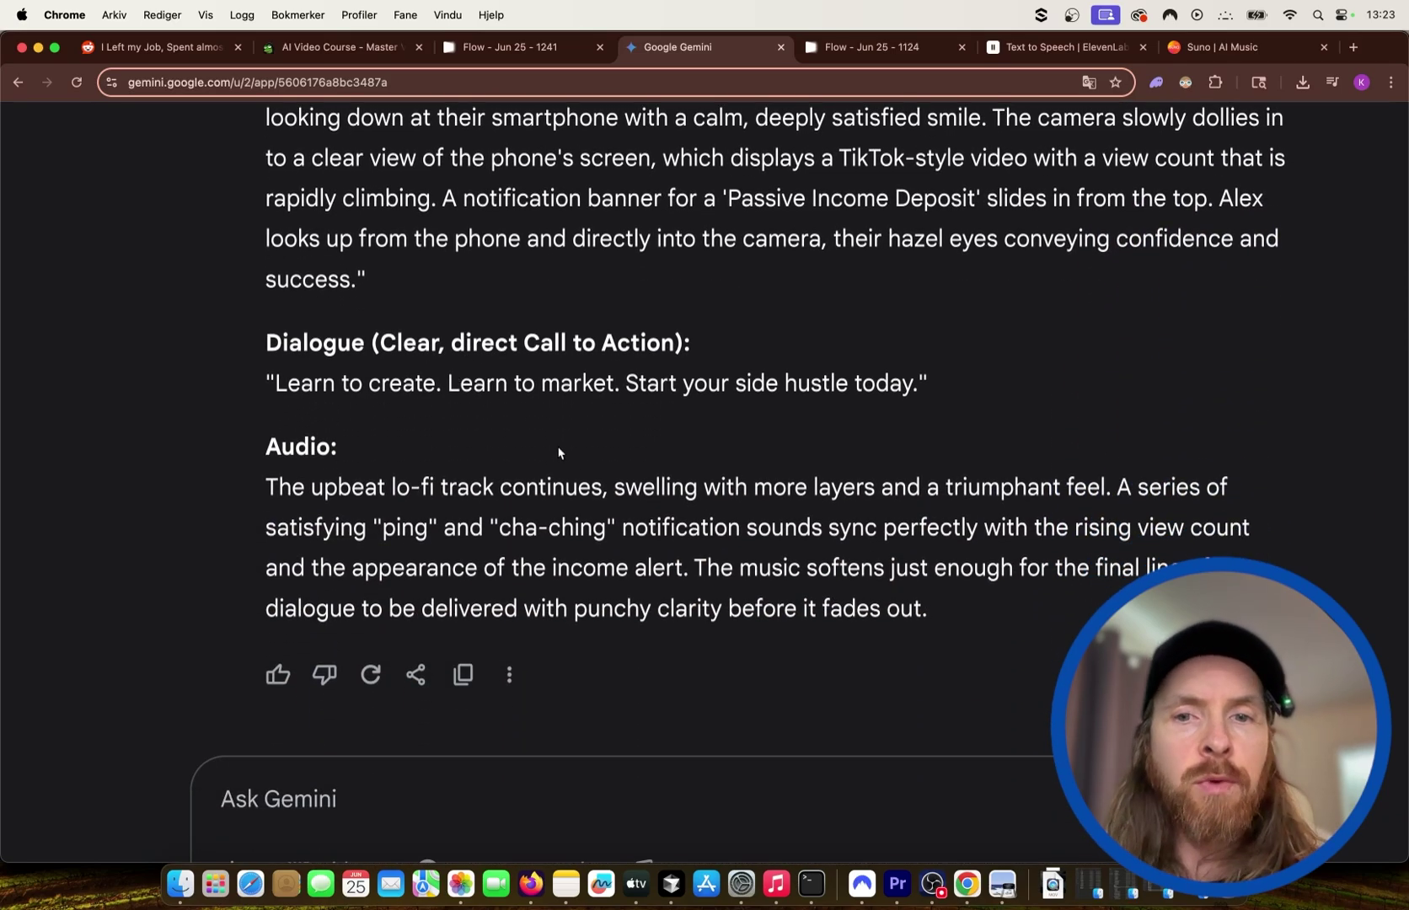
scroll(583, 476, up, 5)
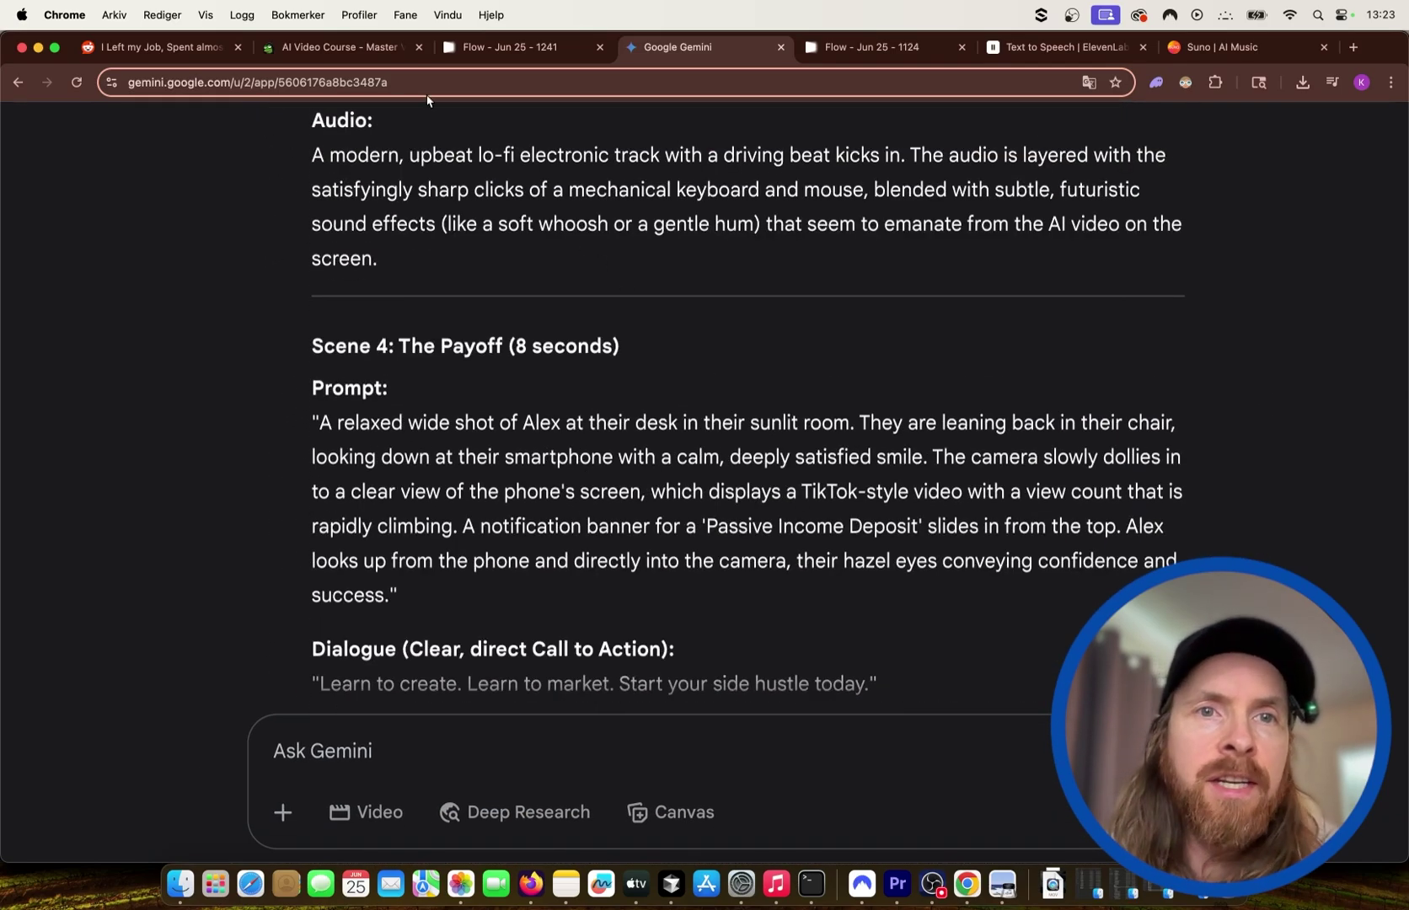
click(330, 46)
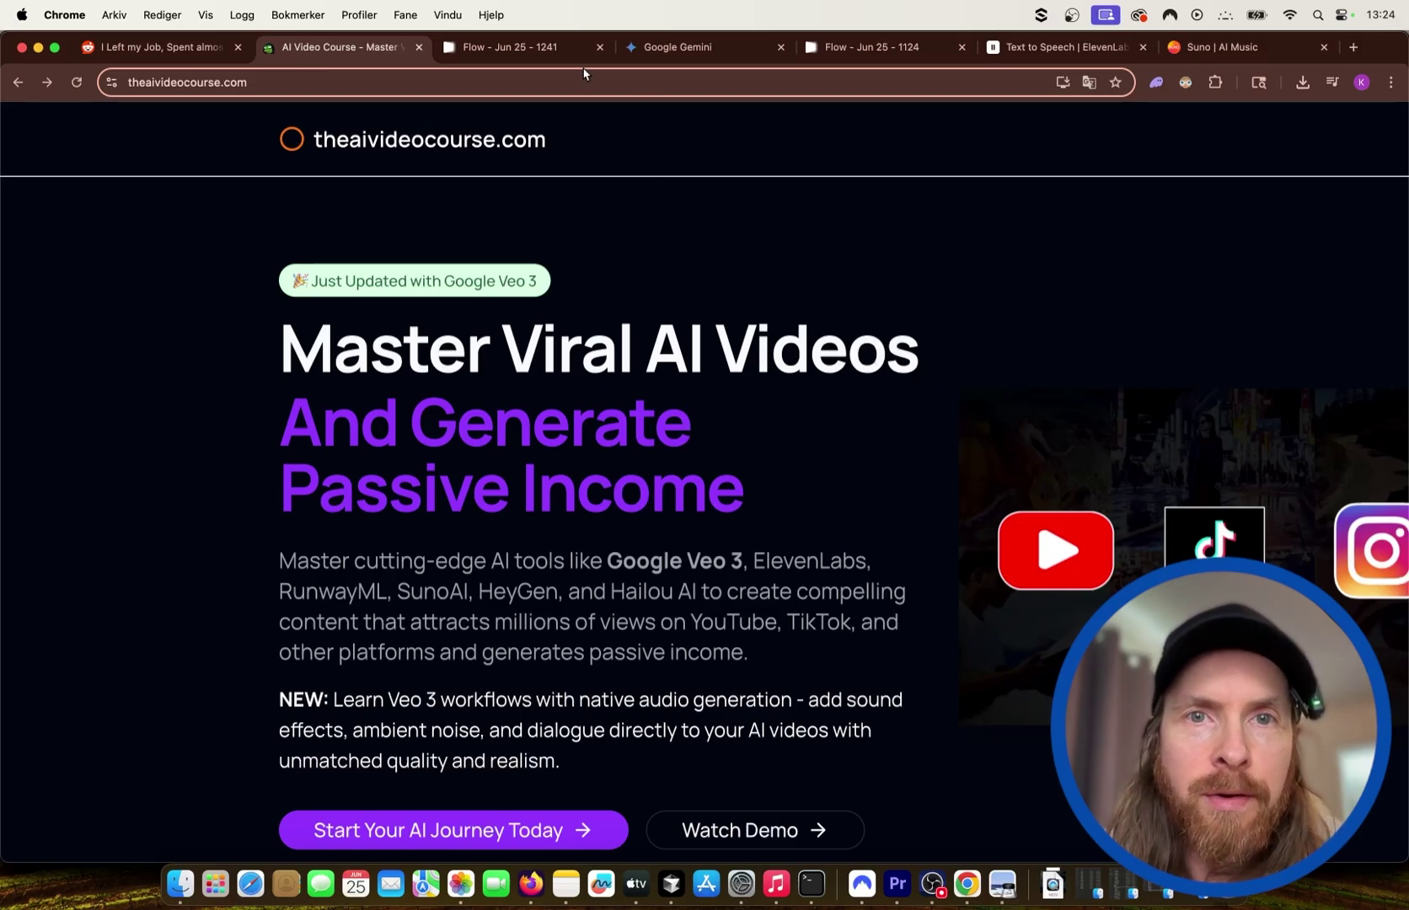
In the Jun 25 - 1241 Flow project, download the first Alex clip as Upscaled (1080p)
click(676, 46)
click(520, 47)
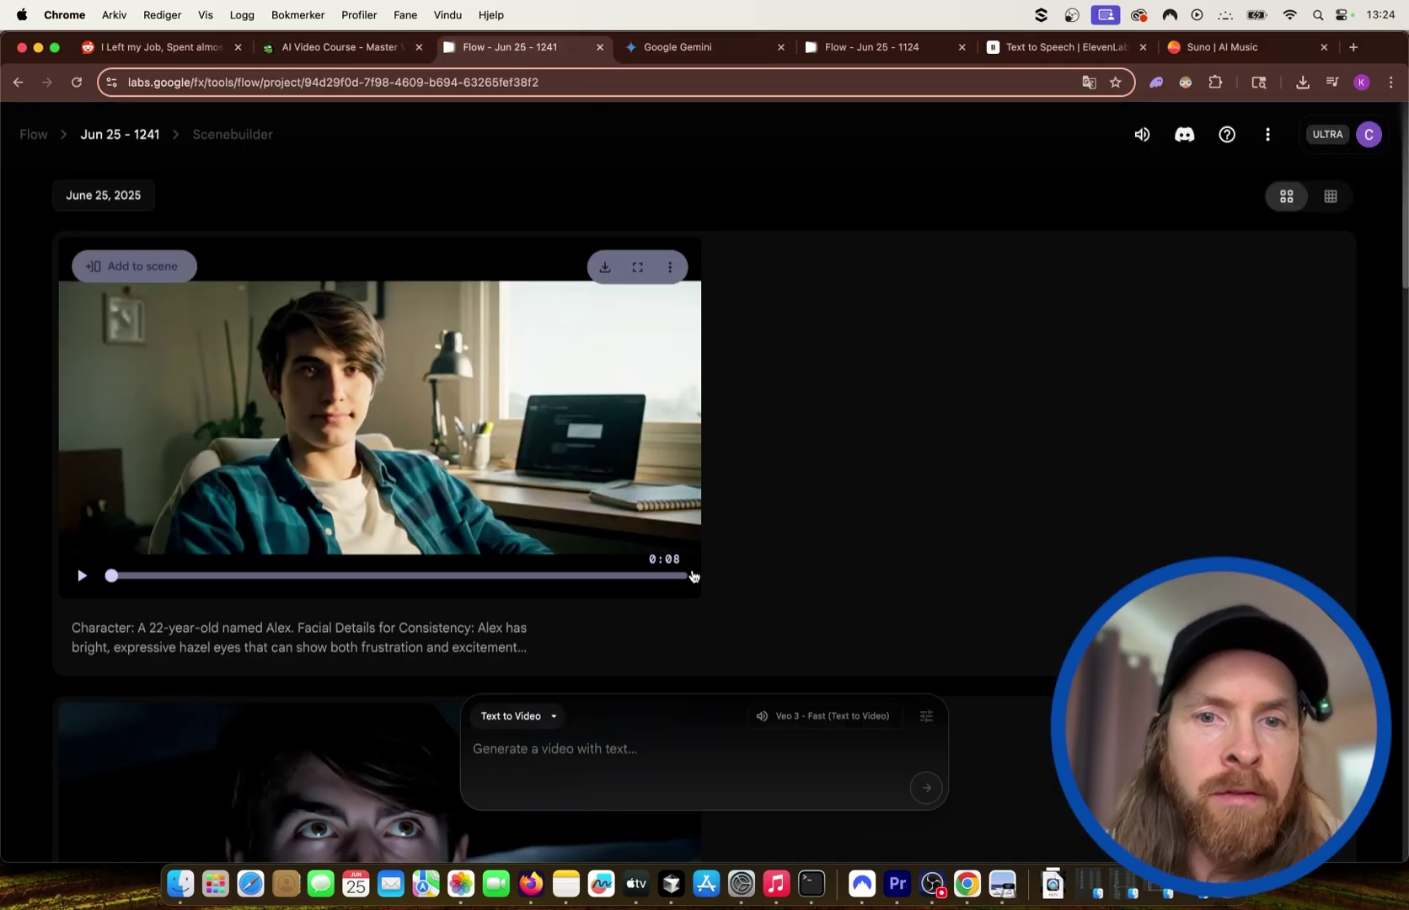
scroll(693, 573, down, 5)
scroll(694, 573, down, 5)
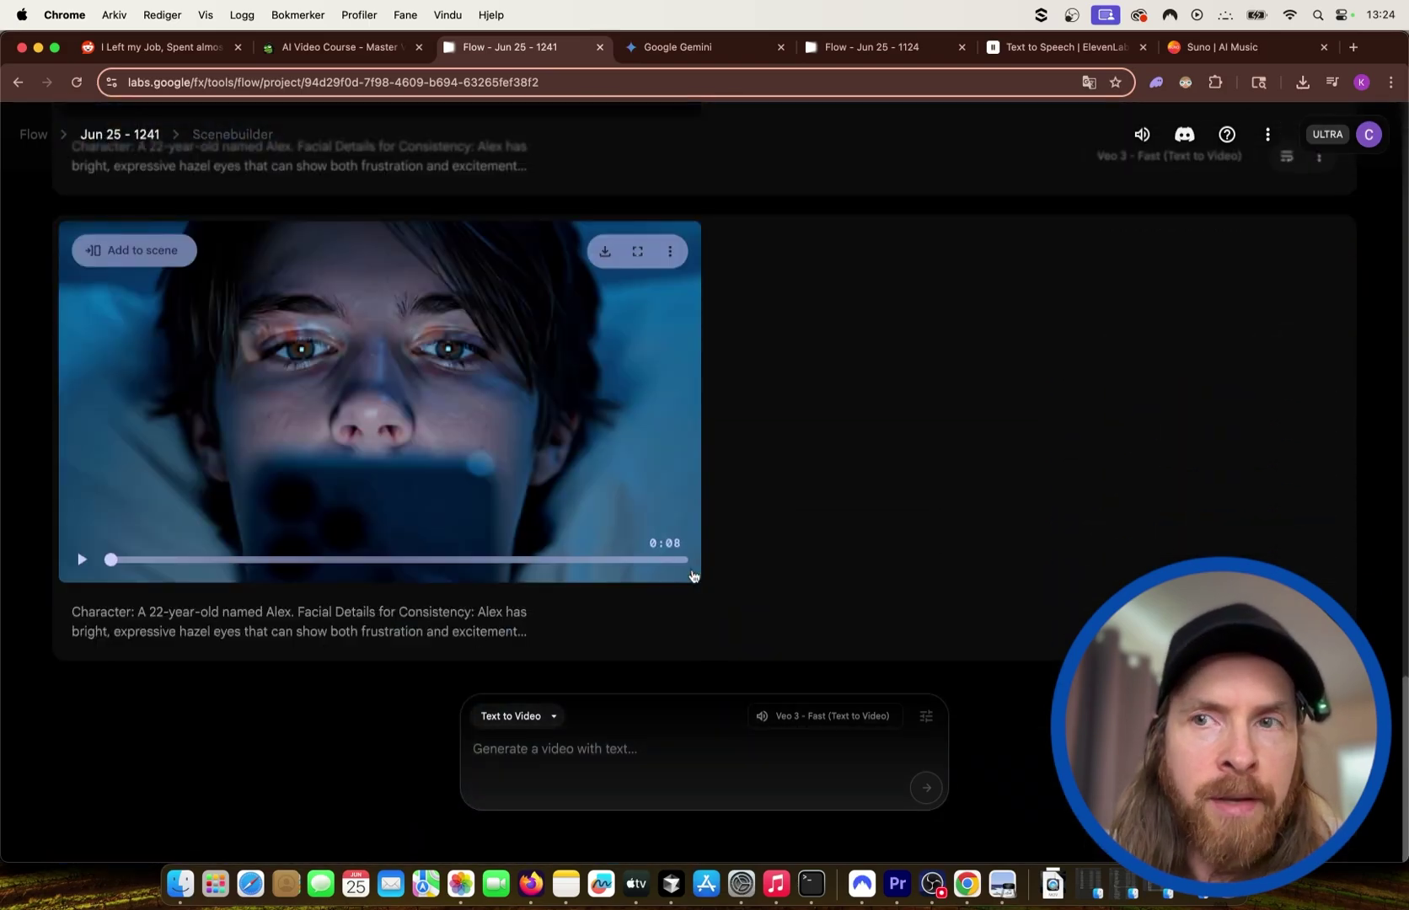
scroll(693, 573, up, 10)
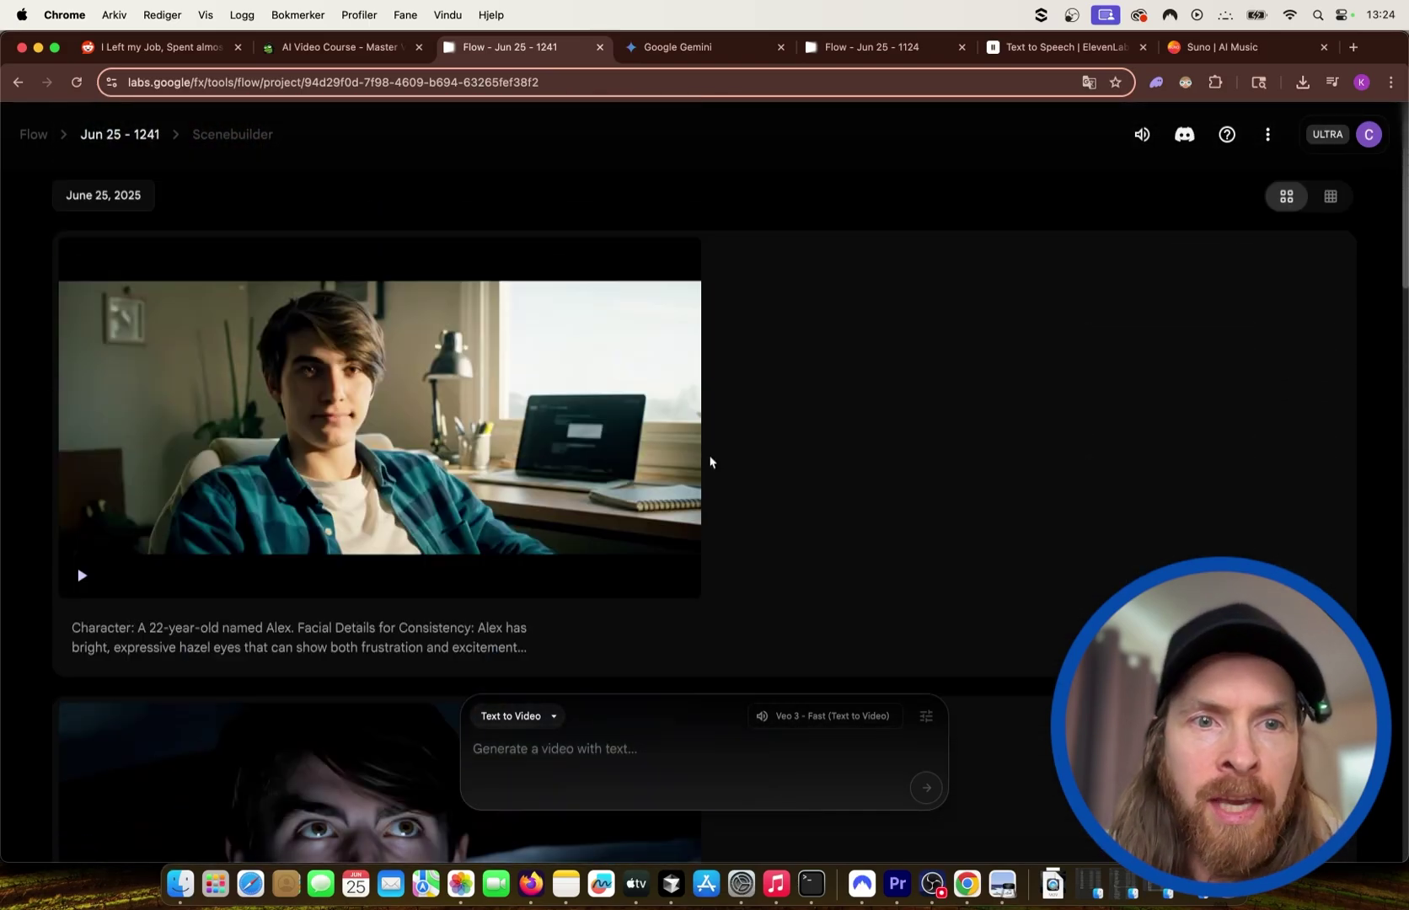
scroll(711, 460, down, 5)
scroll(607, 471, down, 8)
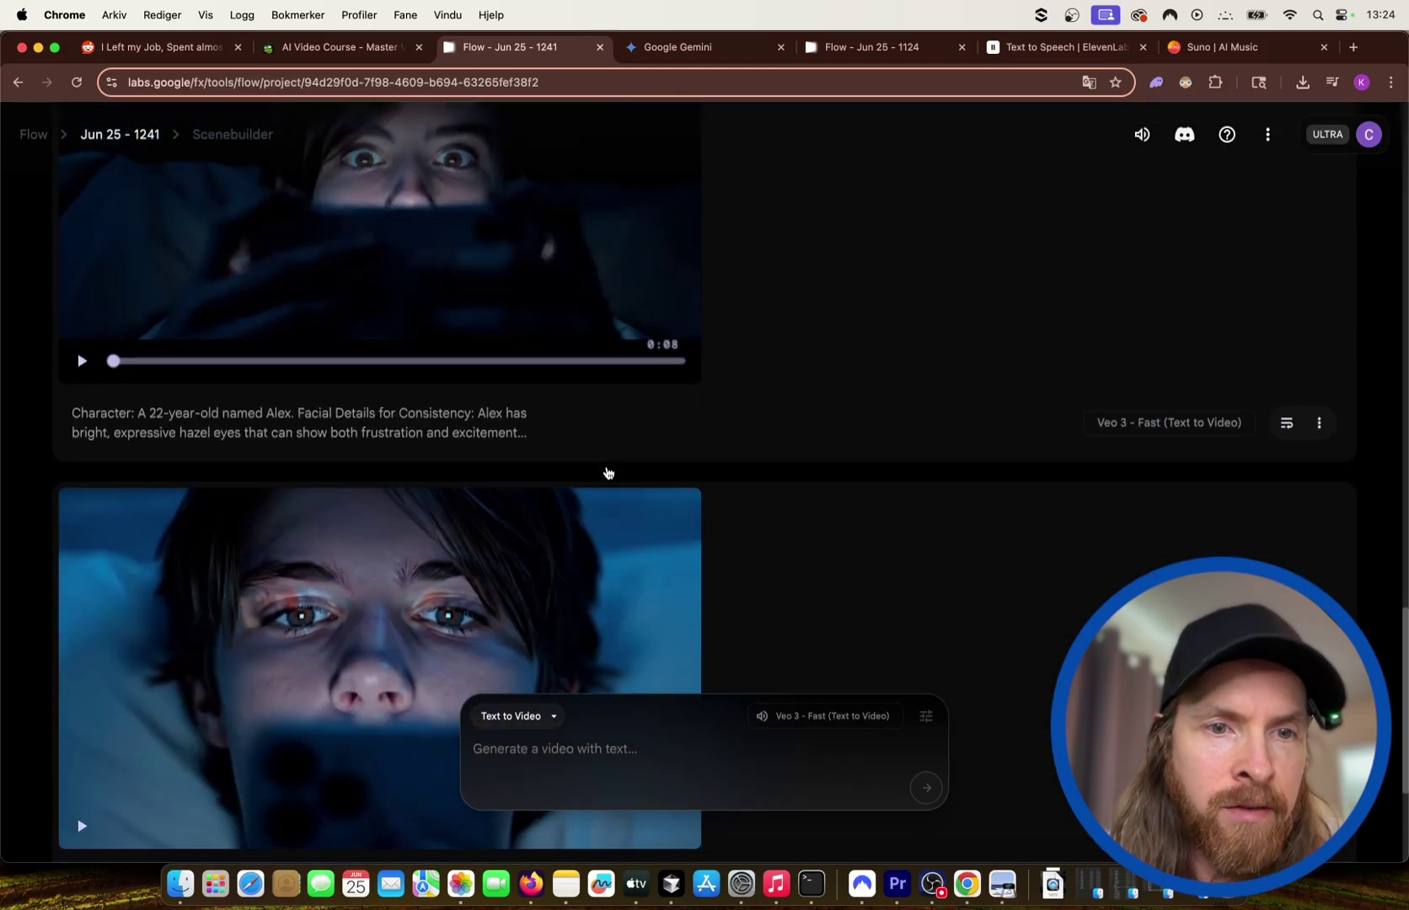
scroll(607, 472, down, 3)
scroll(607, 472, down, 8)
scroll(606, 471, down, 5)
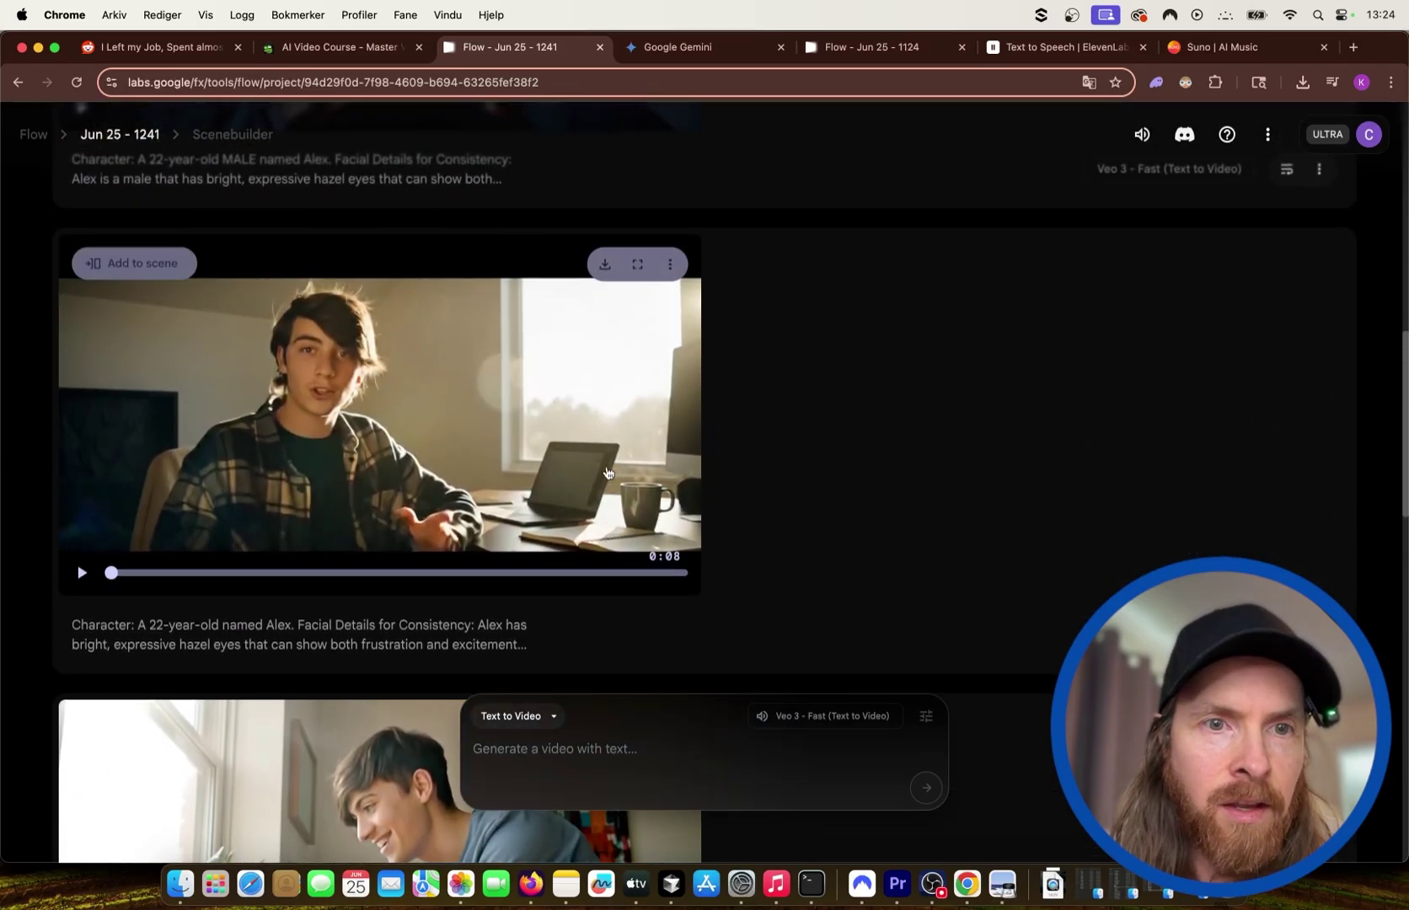
scroll(606, 472, up, 10)
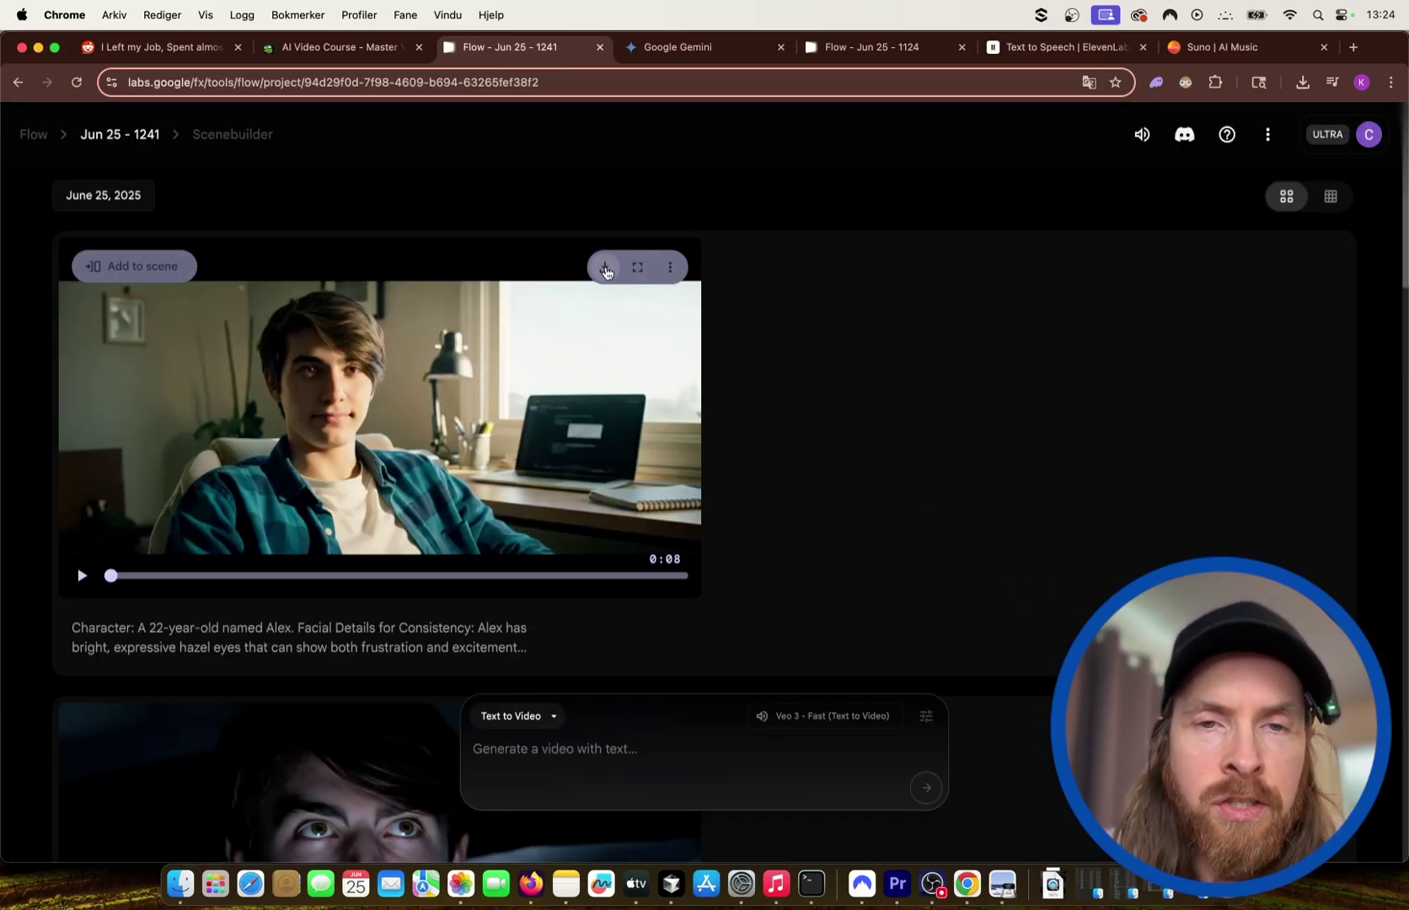
click(605, 268)
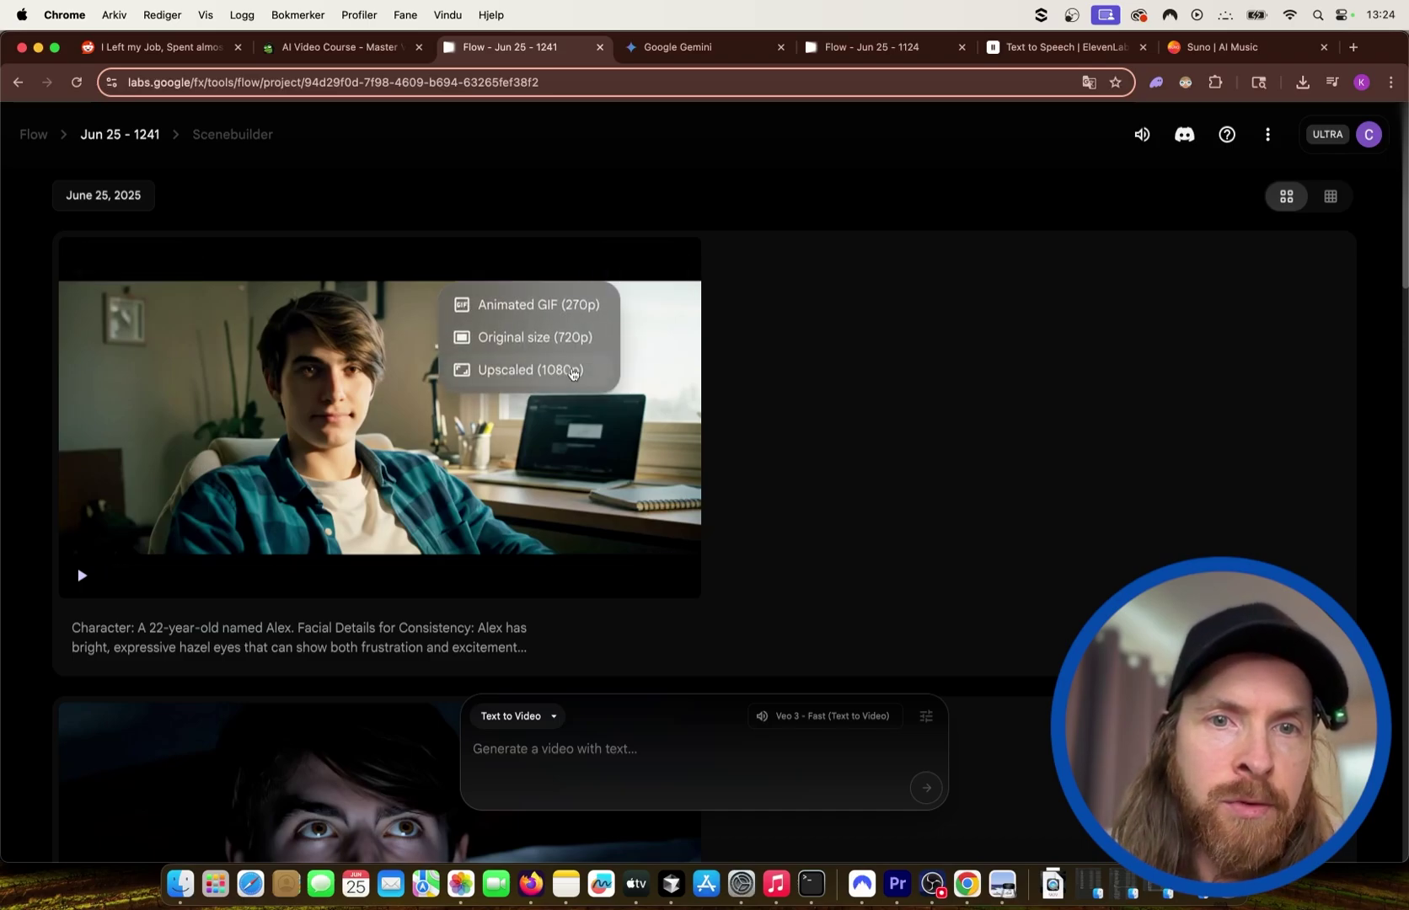
click(610, 373)
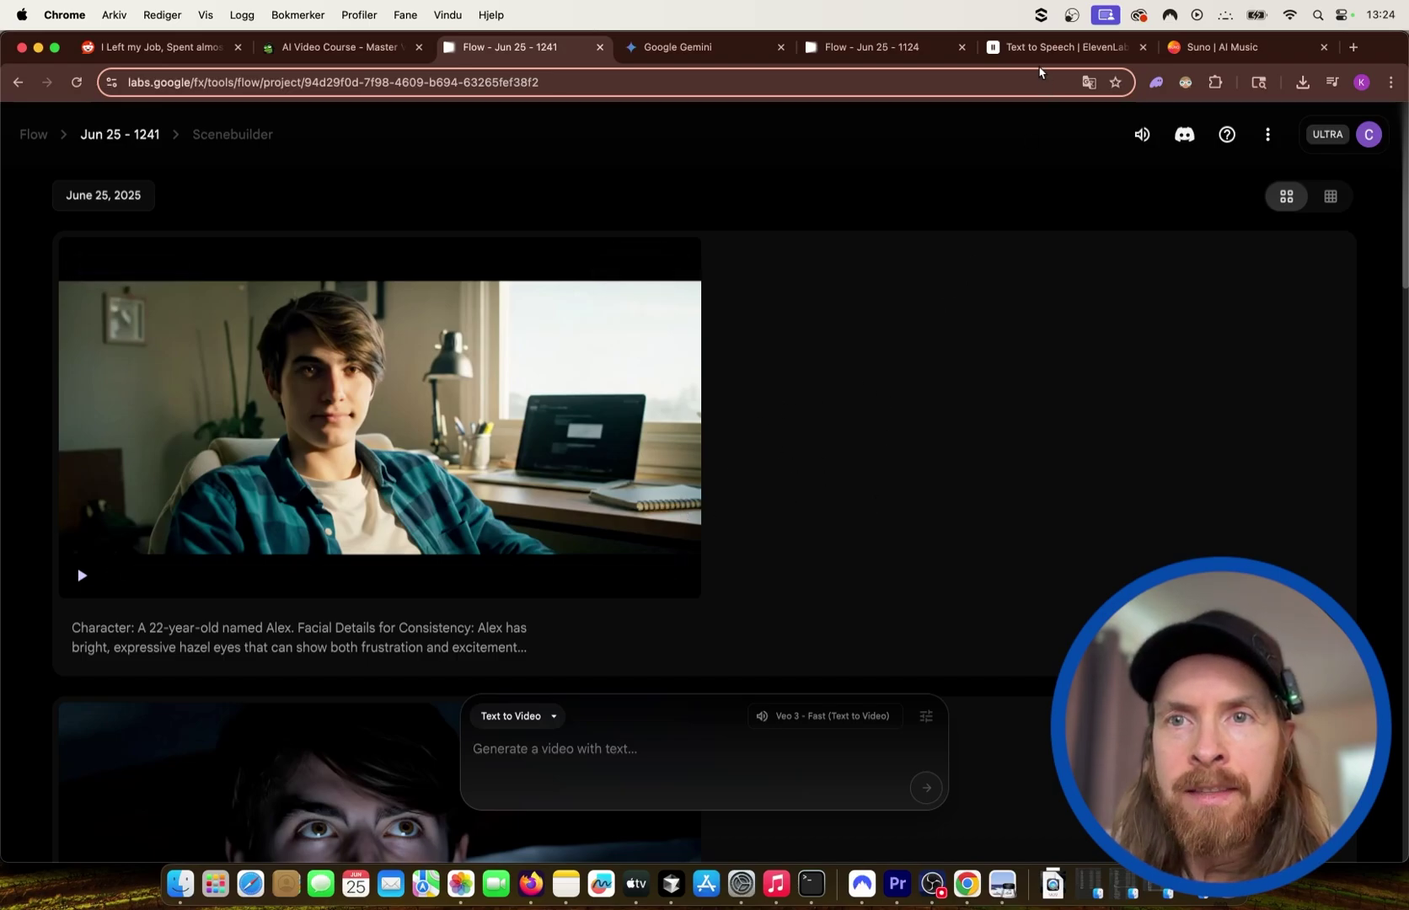
Play, then pause, ElevenLabs voiceover Generation 2 about theaivideocourse.com
click(1057, 47)
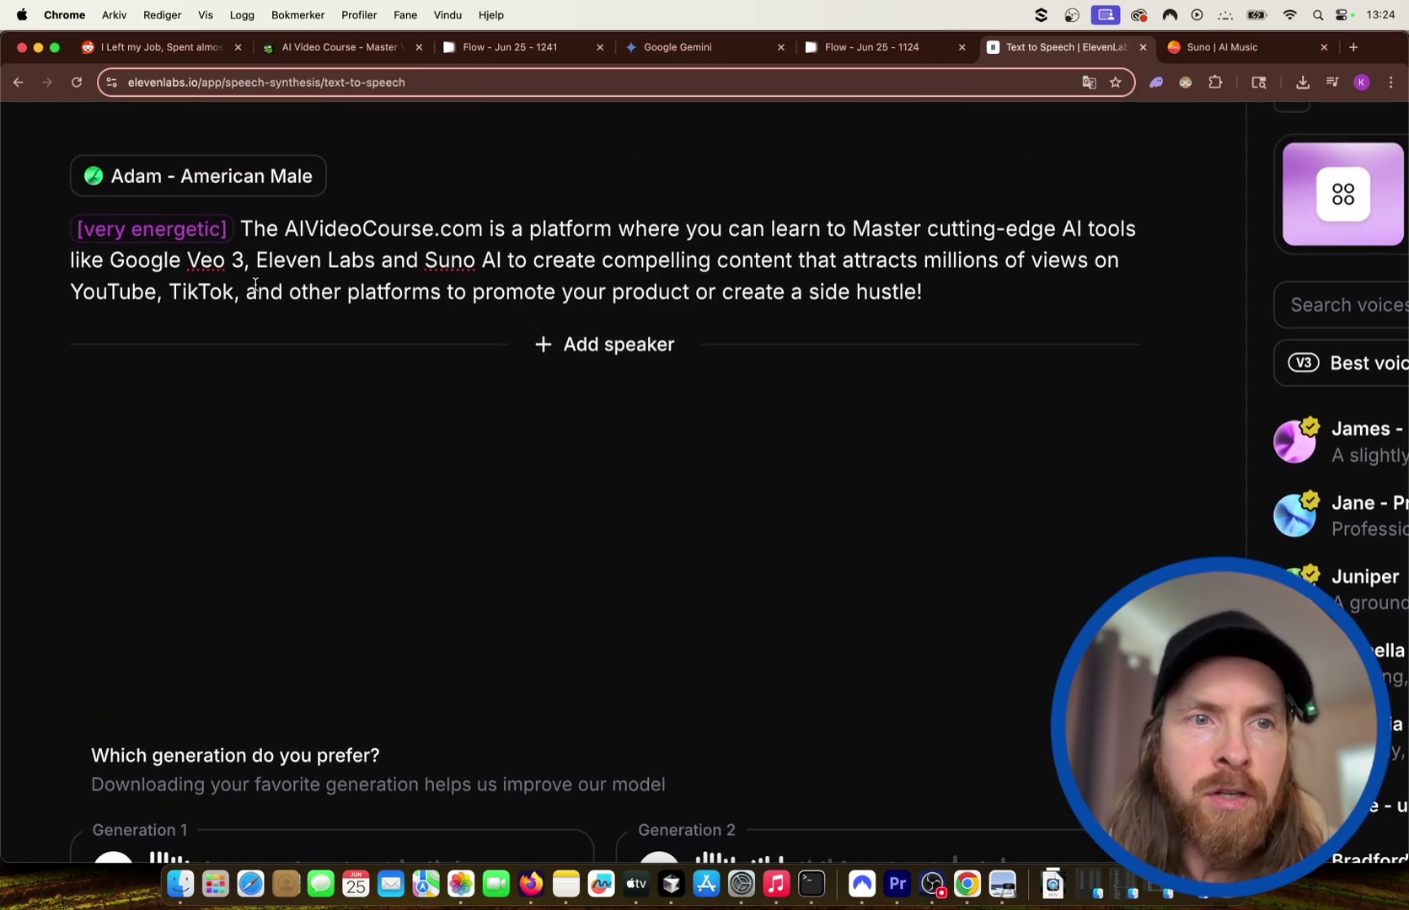
scroll(735, 455, down, 2)
click(658, 790)
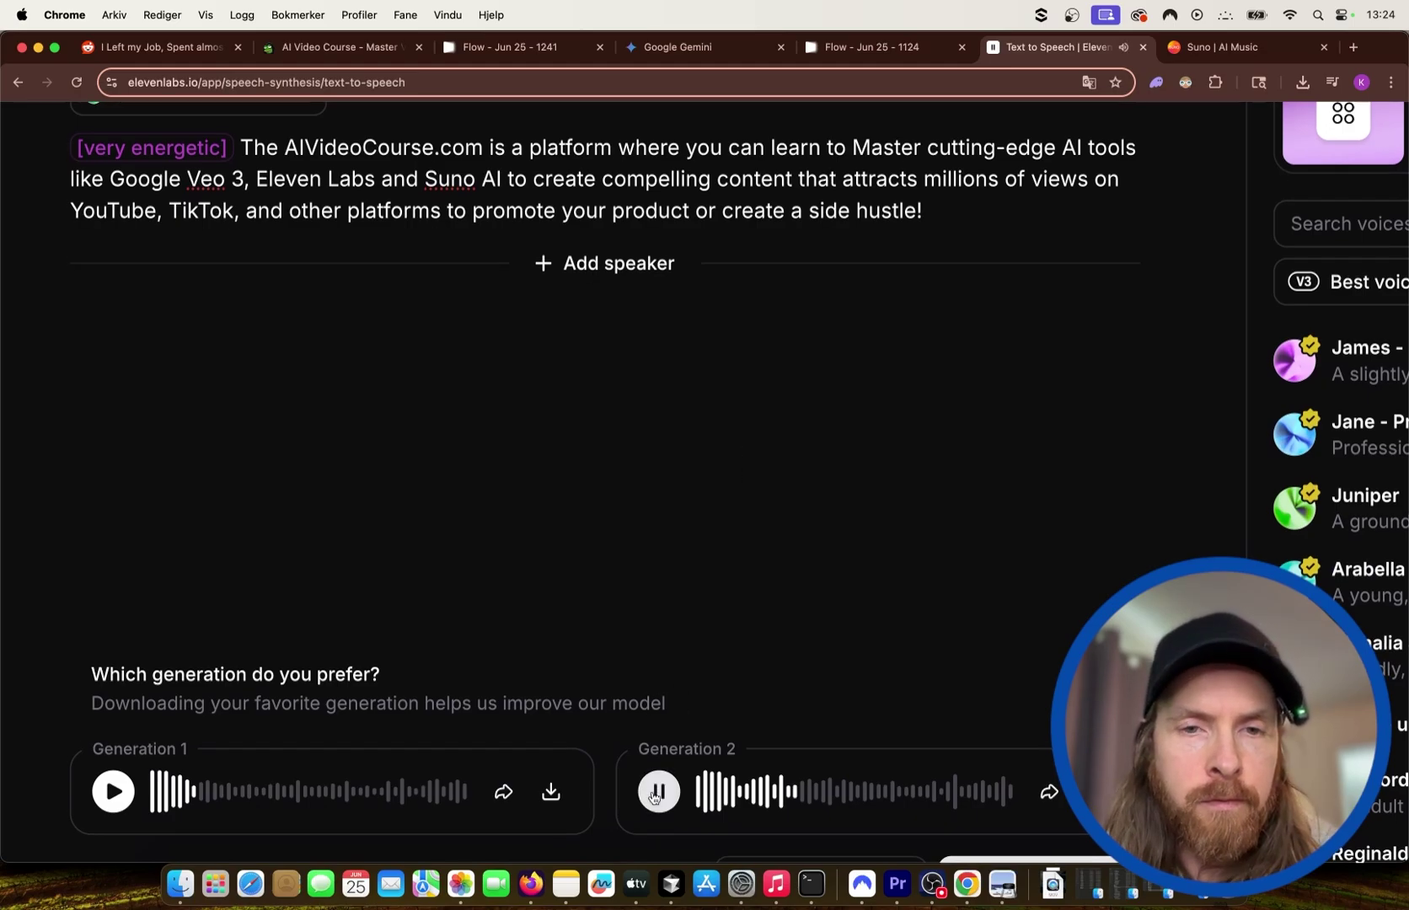
click(659, 791)
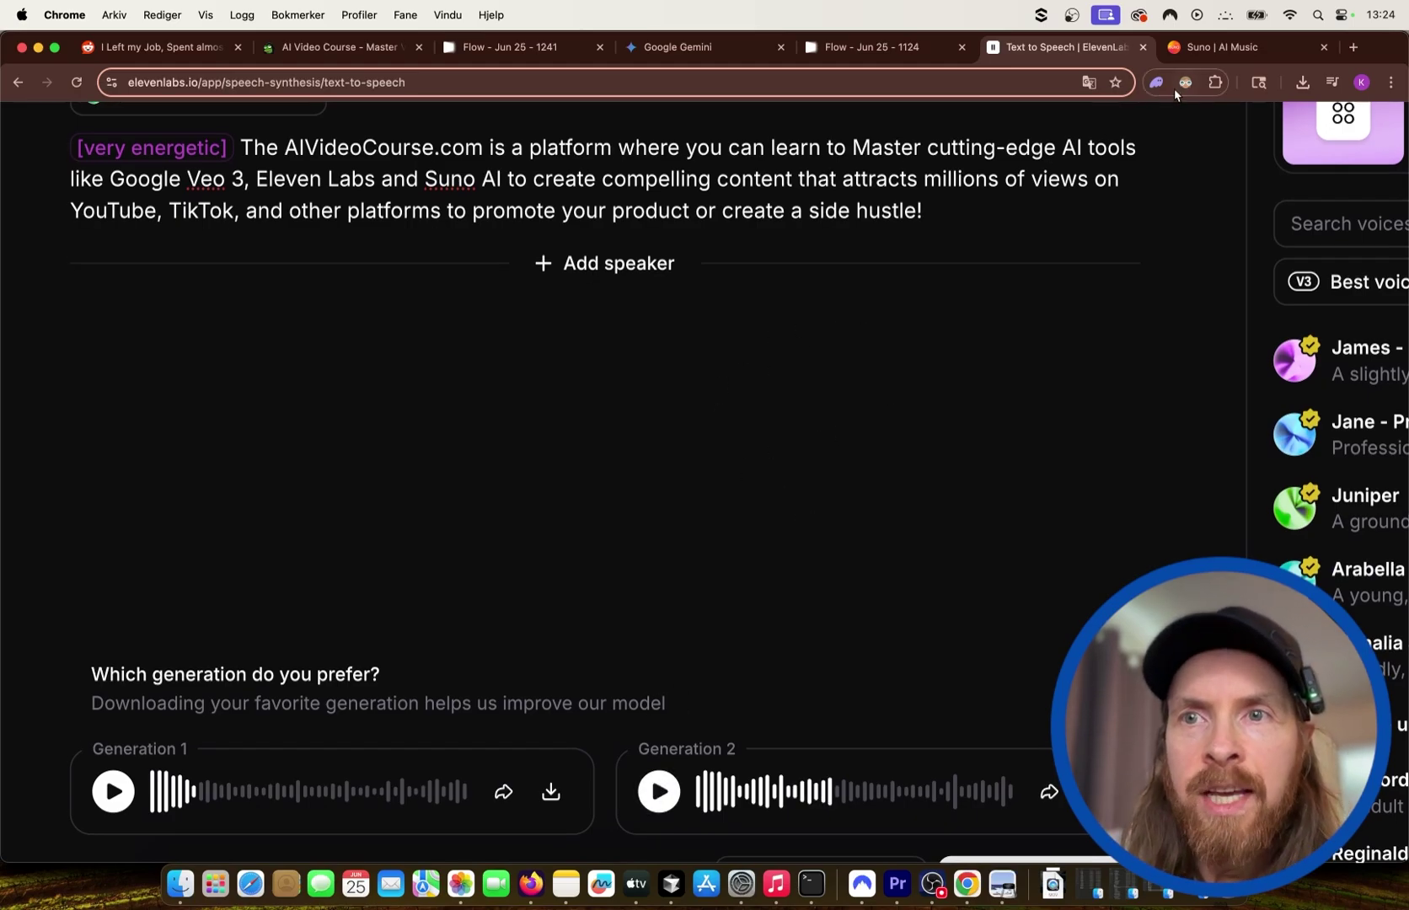
click(1221, 47)
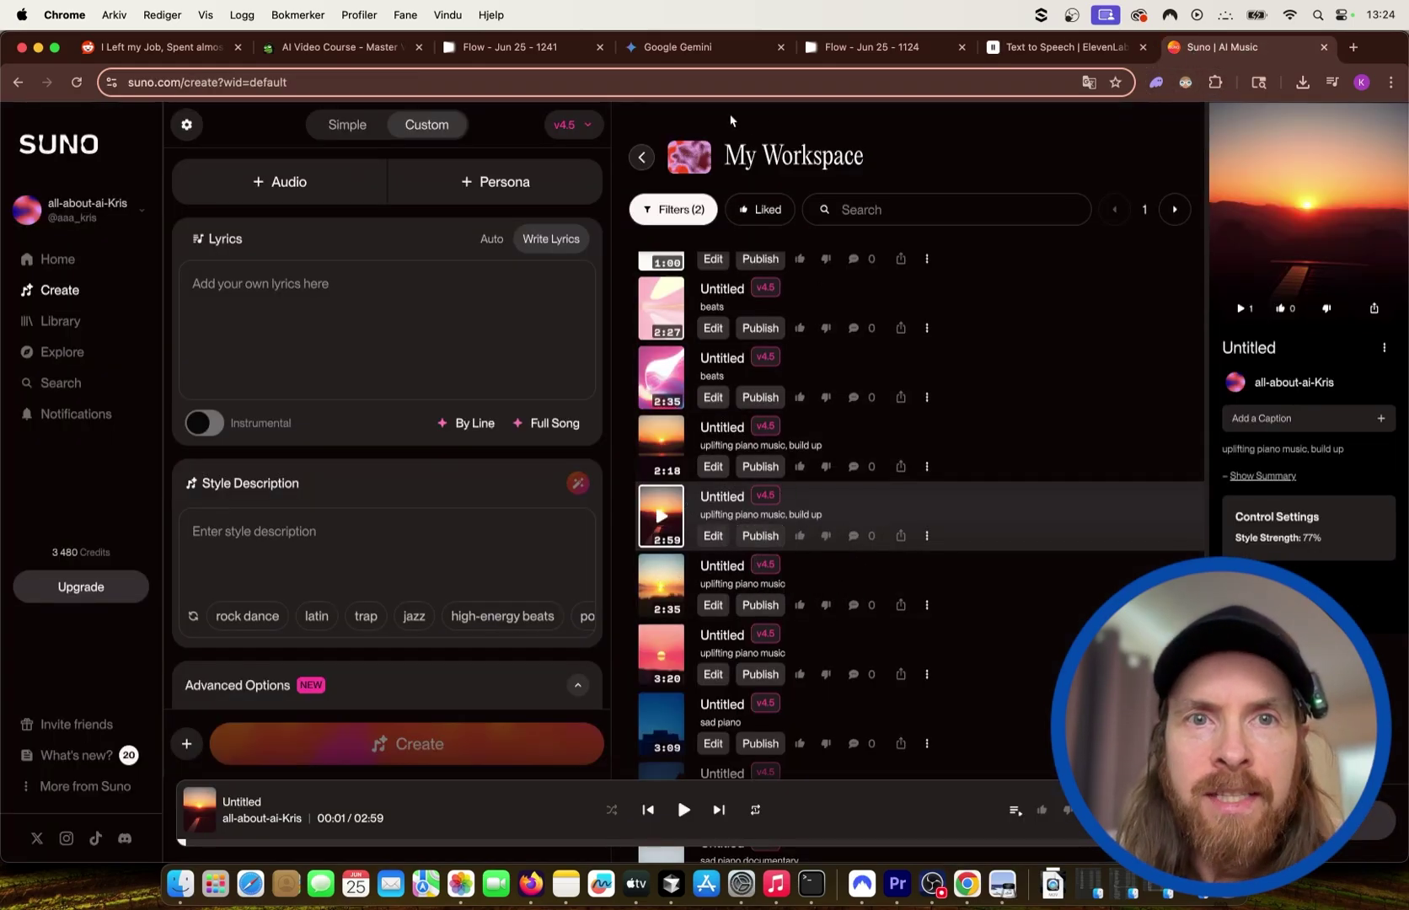
Revisit the Flow project's Alex clips, with a brief look at the course website
click(517, 47)
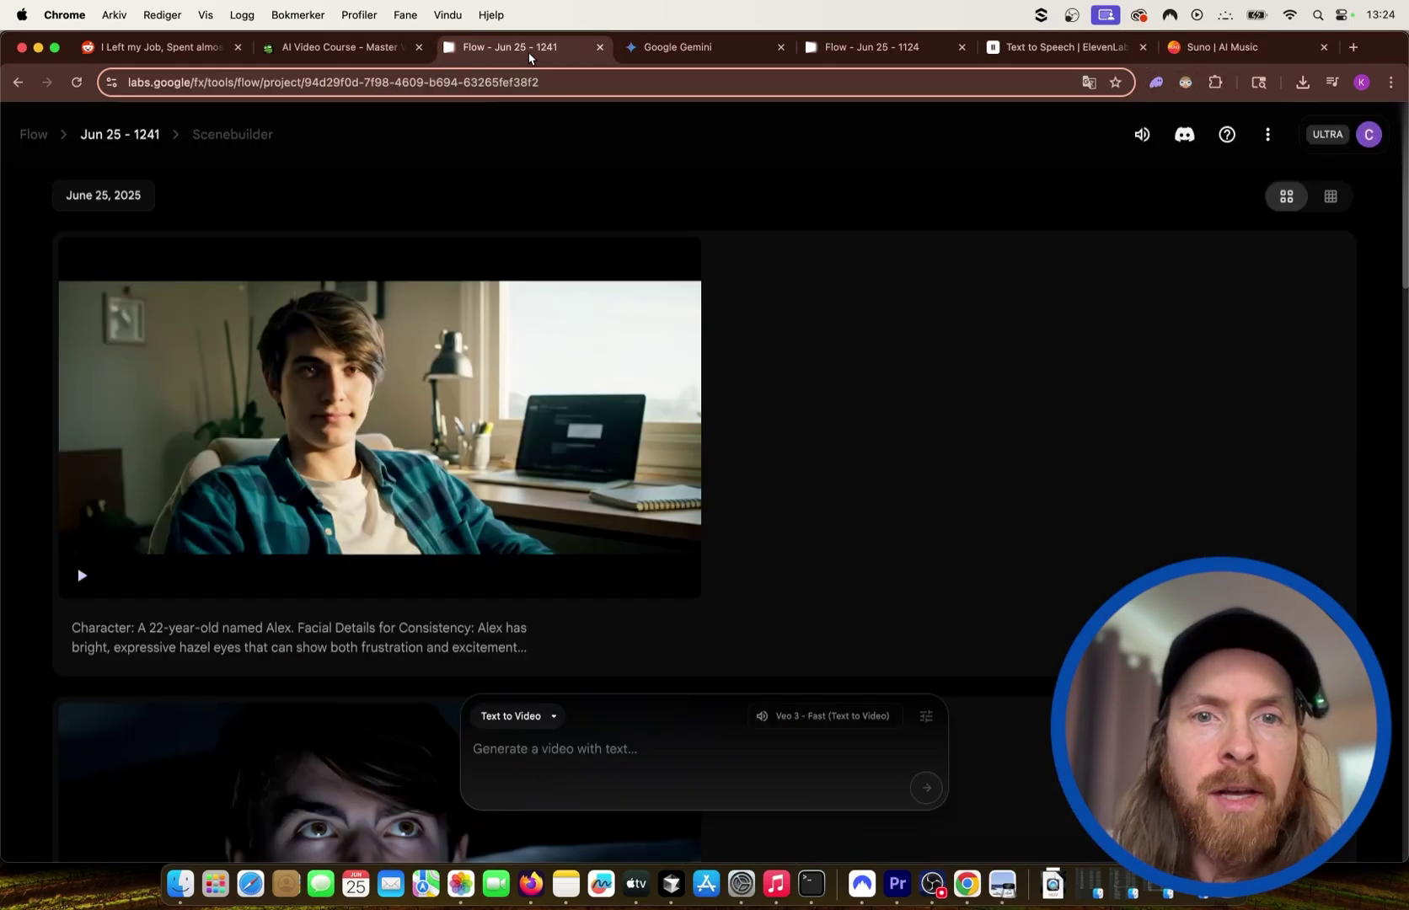
scroll(589, 438, down, 5)
scroll(590, 438, down, 5)
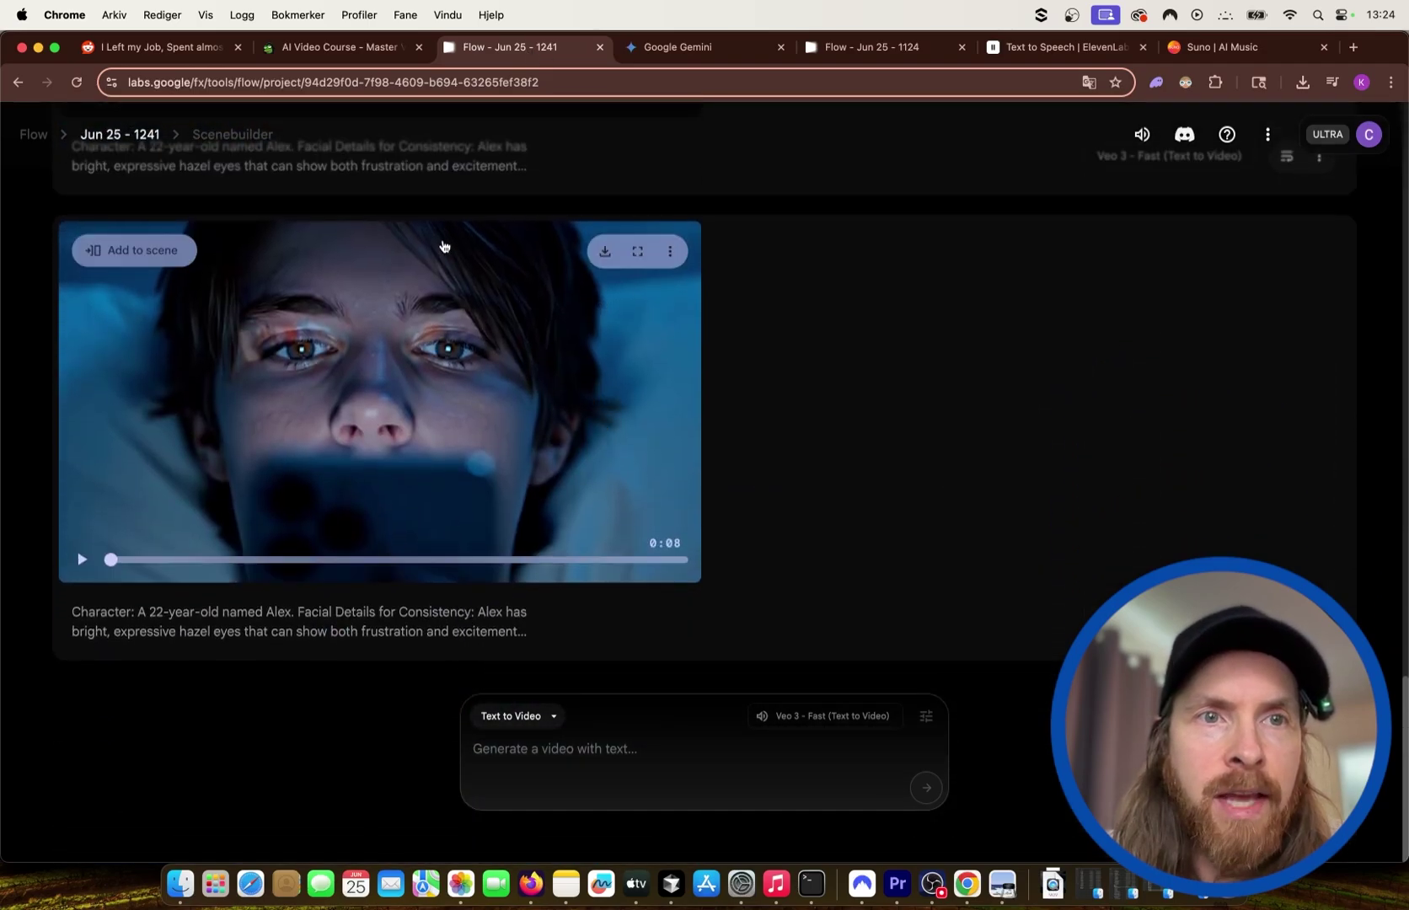
click(339, 47)
click(509, 47)
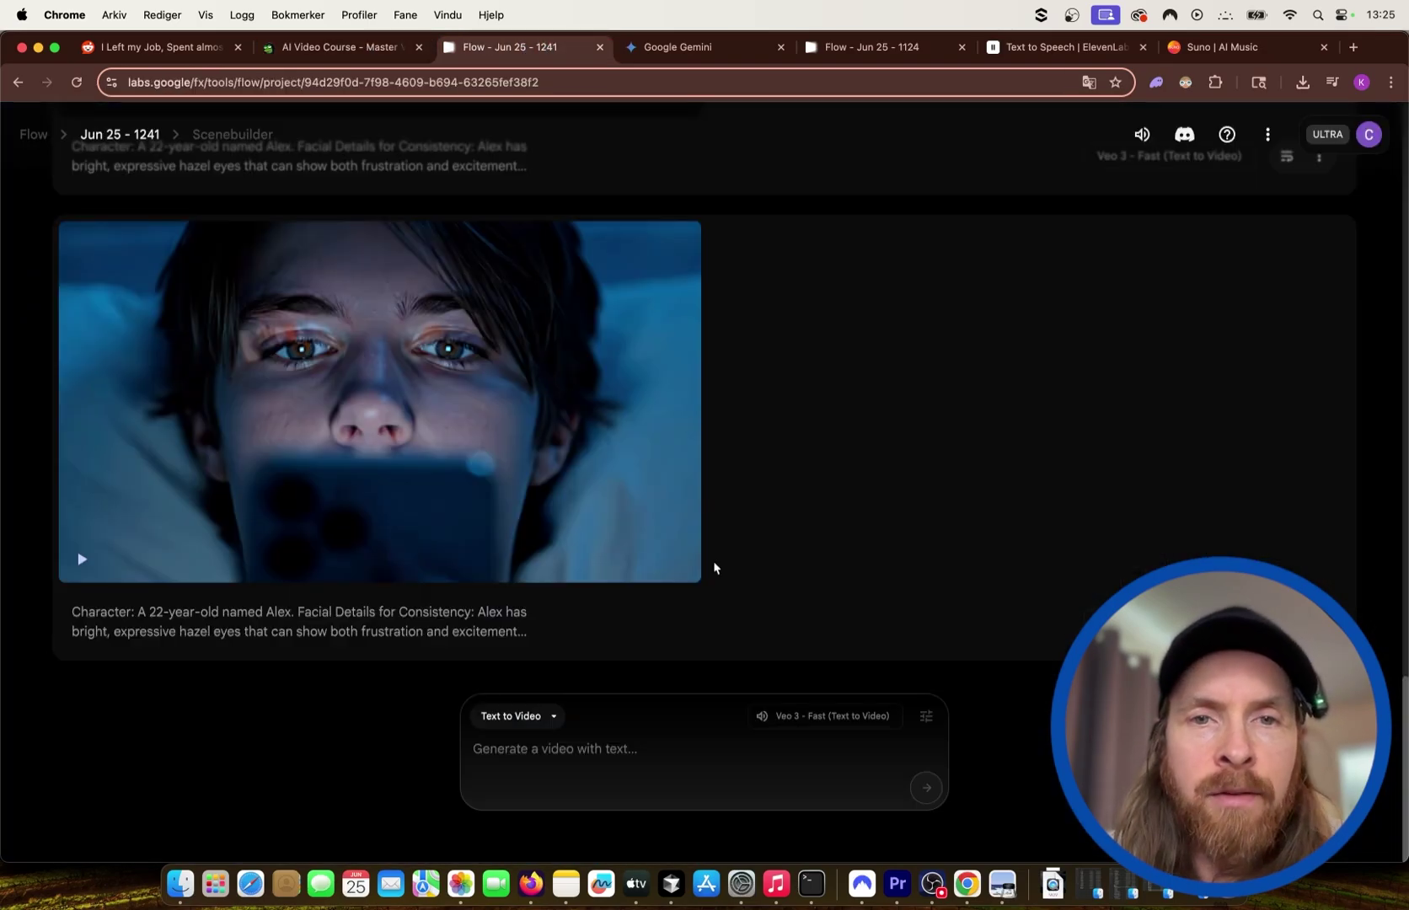
Zoom out the Premiere Pro timeline, scrub the closing scenes around 38 seconds, and rewind to the start
click(898, 884)
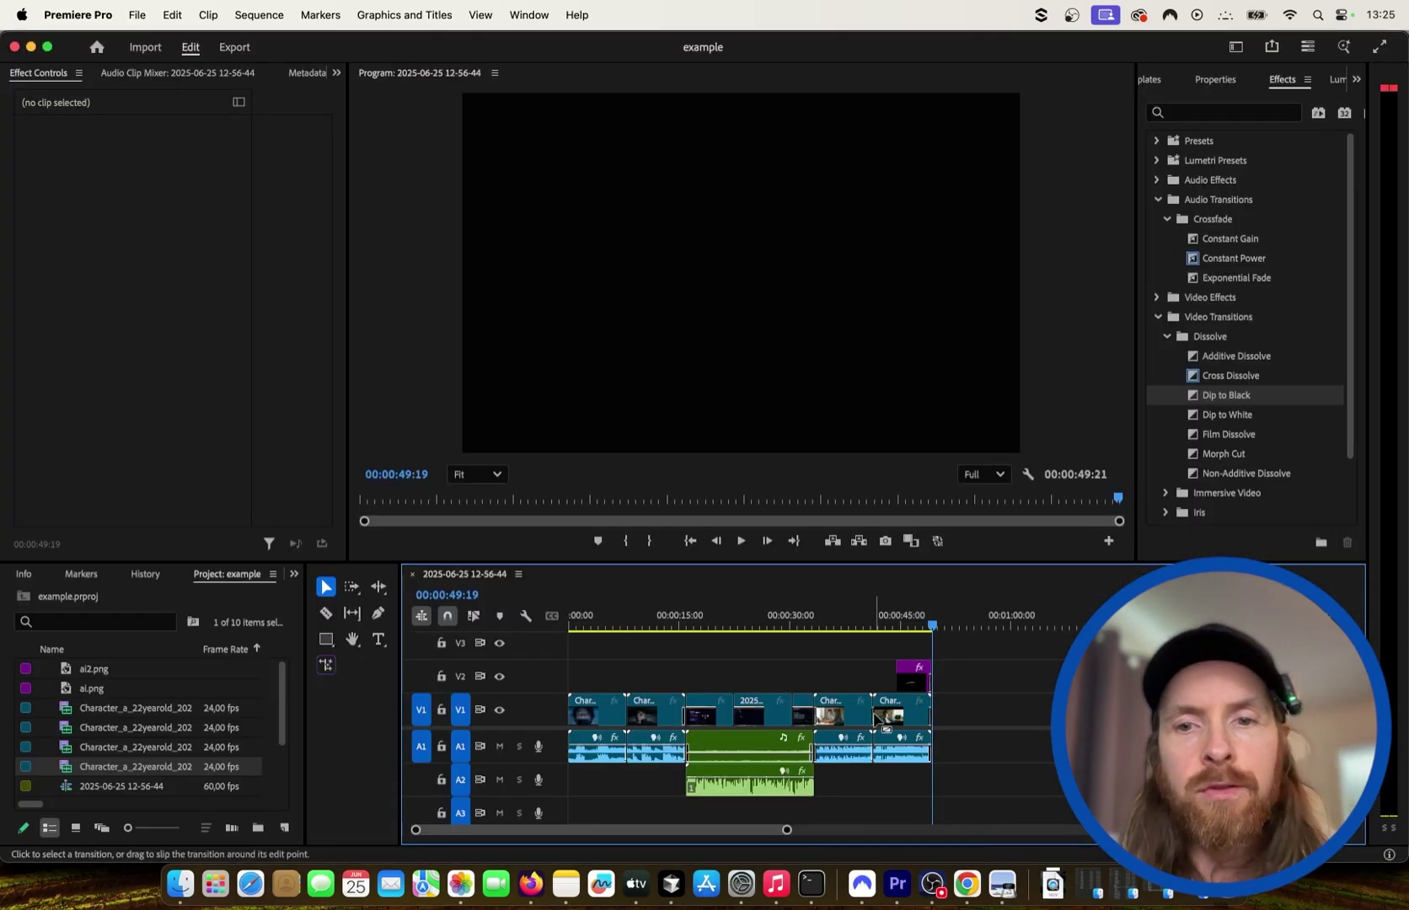
key(minus)
key(minus)
key(minus)
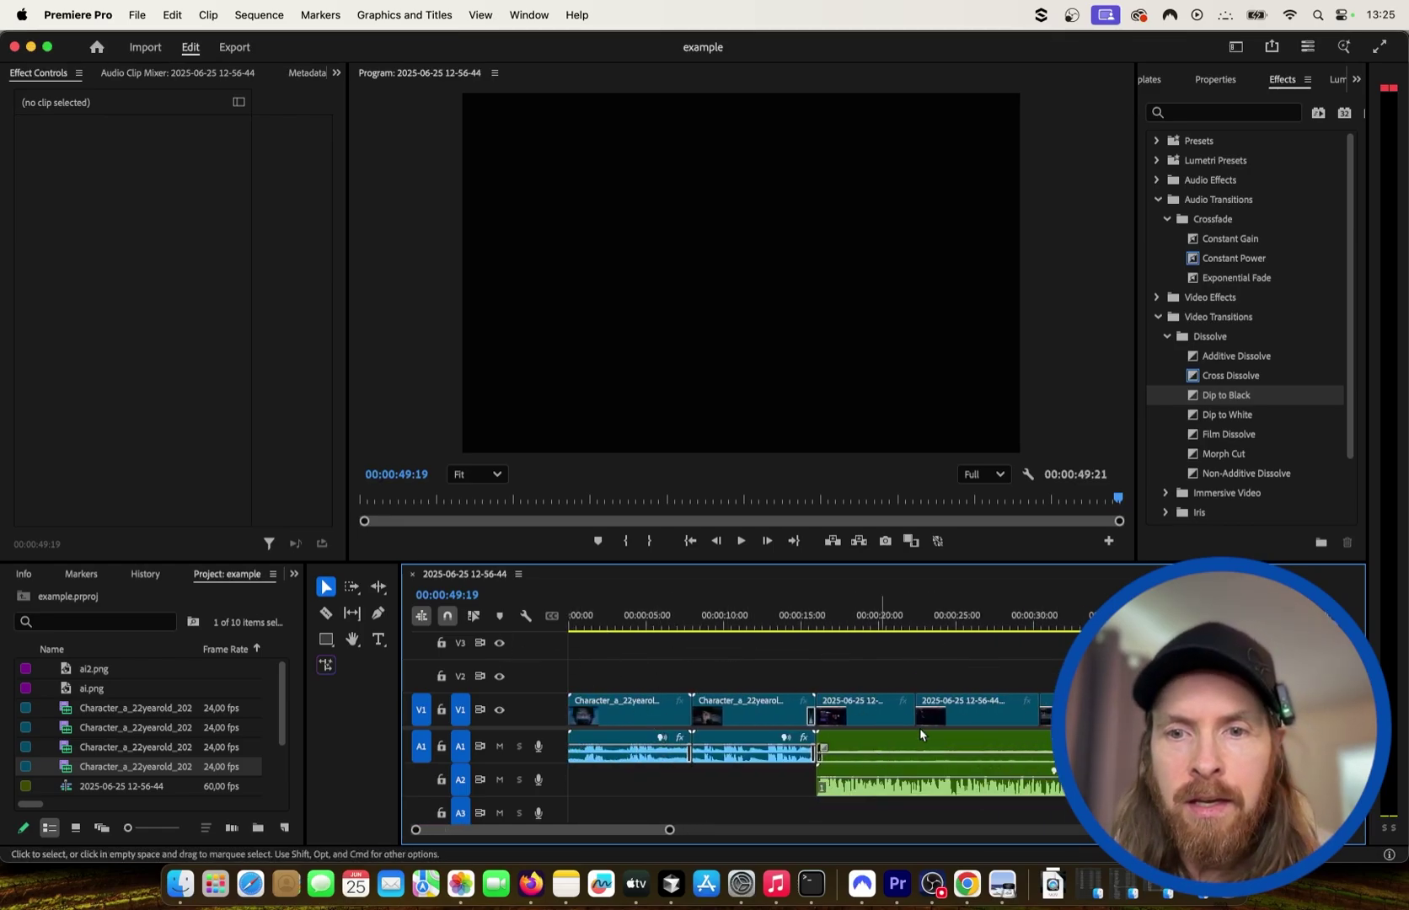
scroll(902, 724, down, 5)
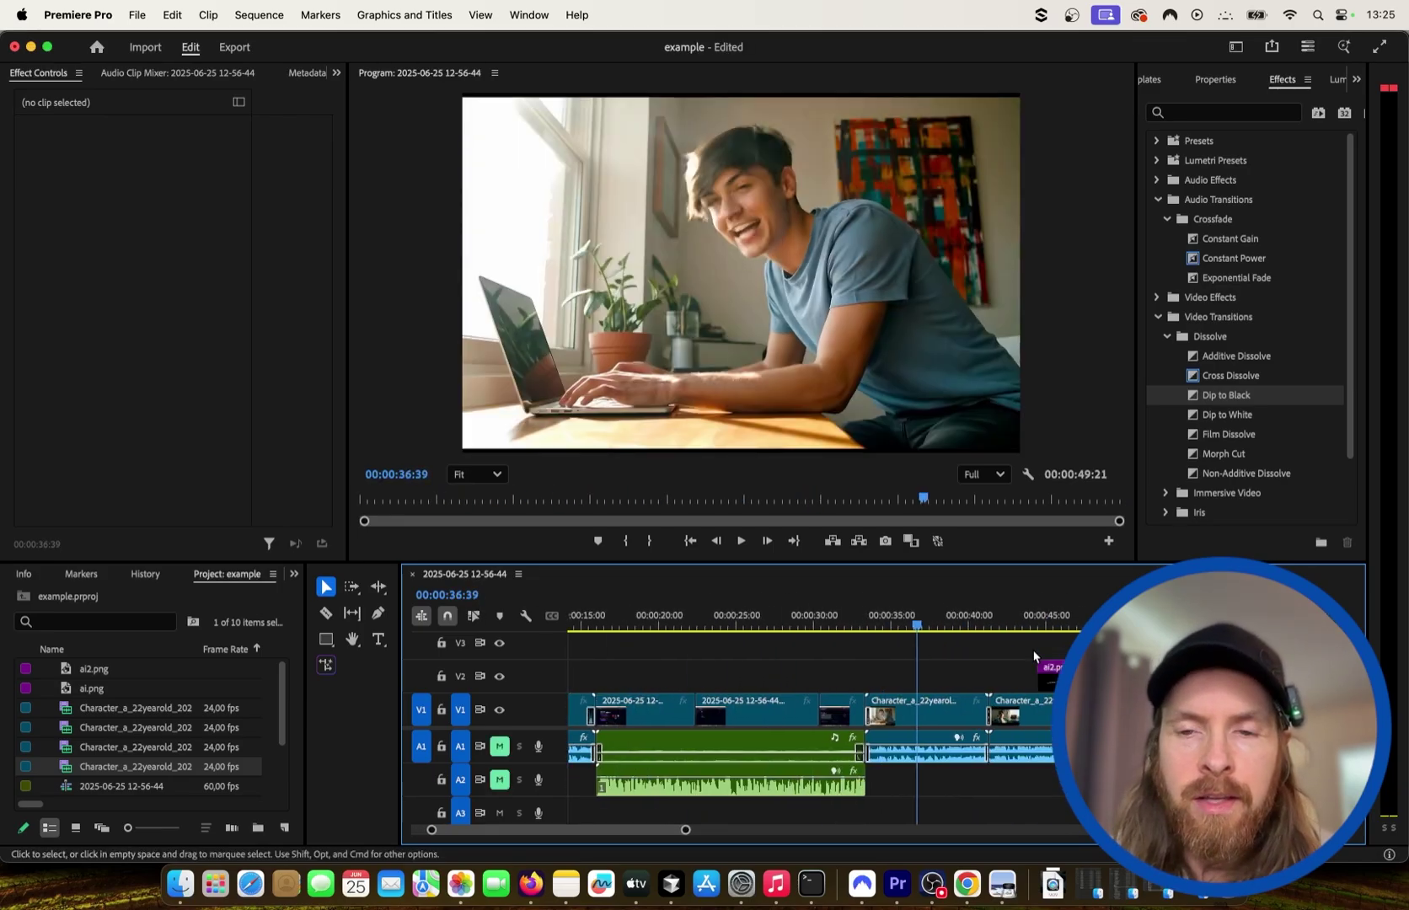
drag(895, 628, 1052, 633)
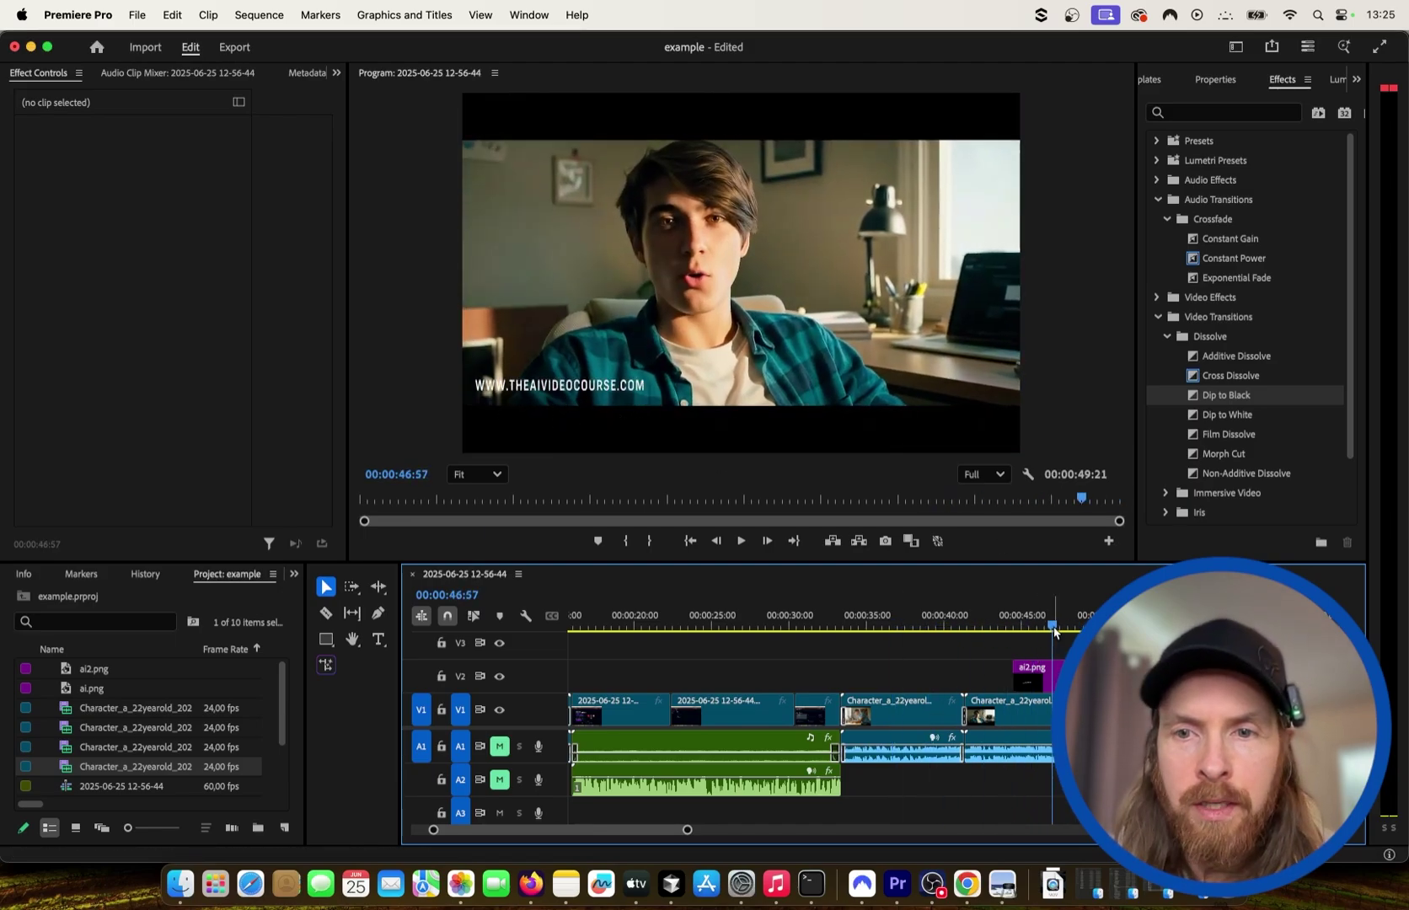
drag(1053, 630, 920, 644)
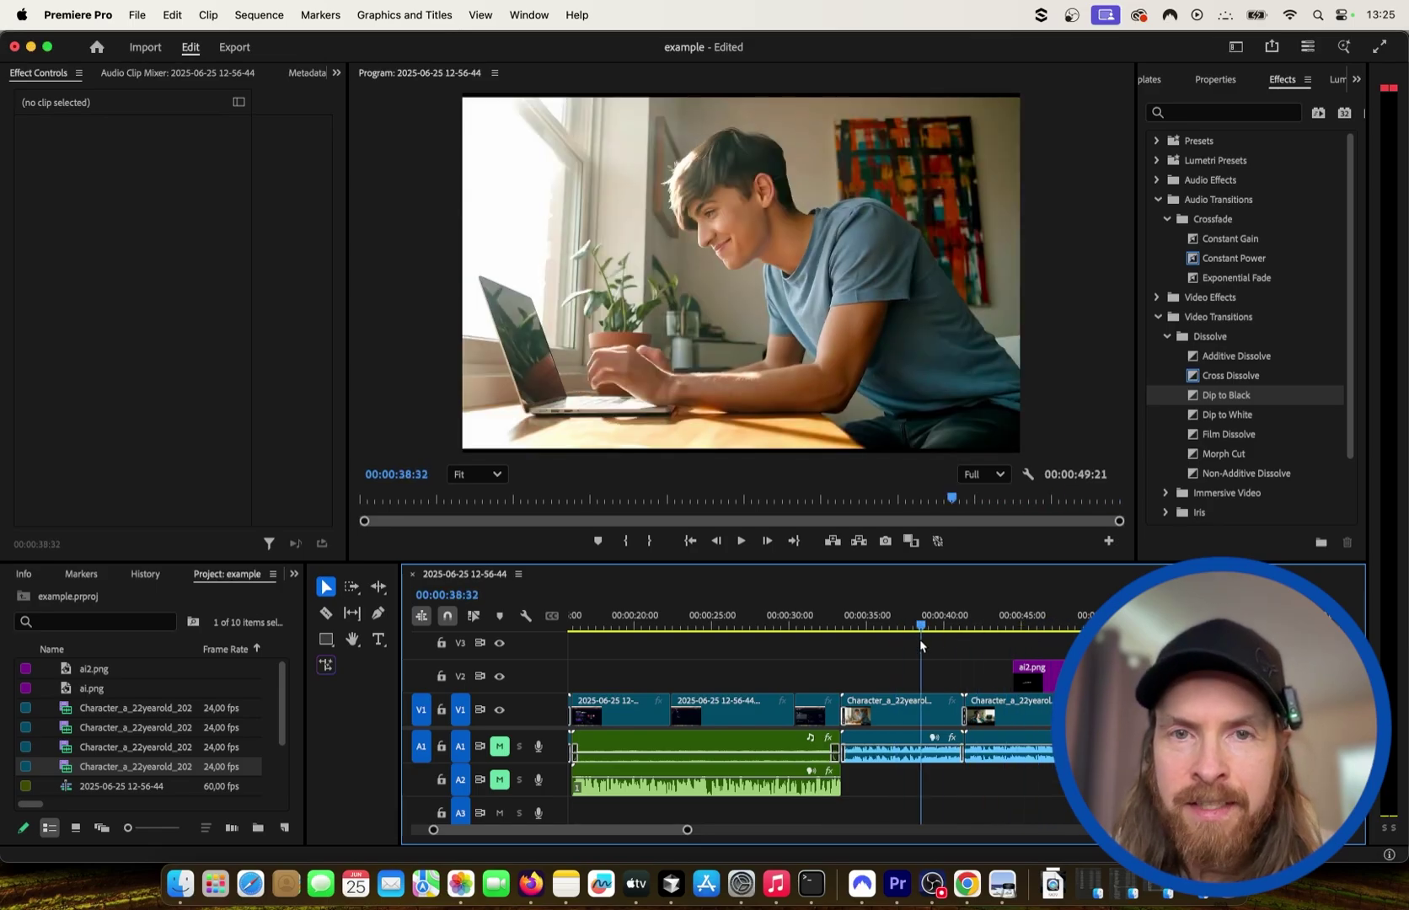
key(Home)
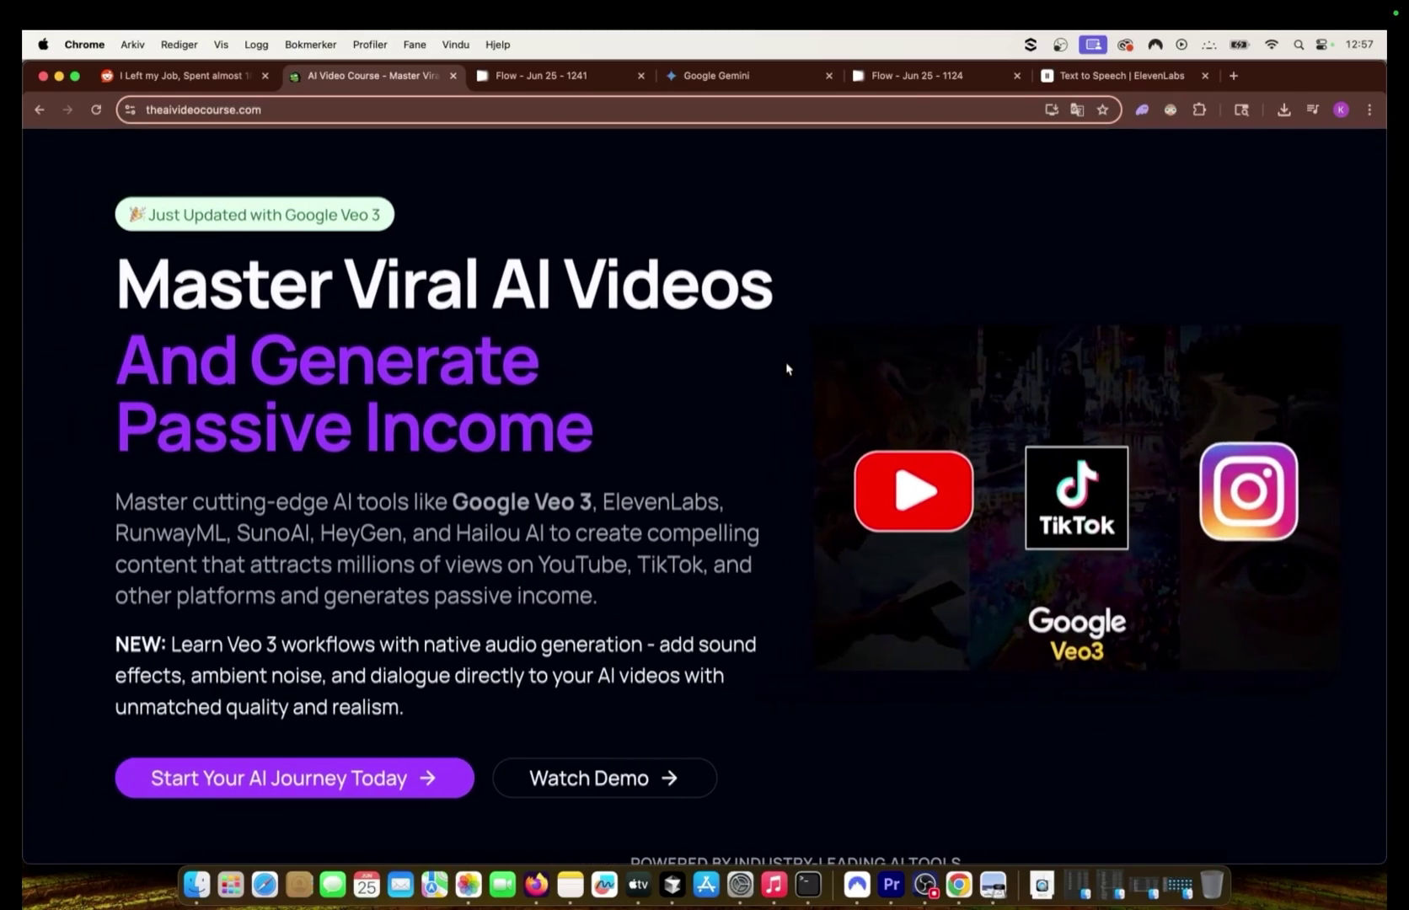
scroll(787, 369, down, 8)
scroll(786, 368, down, 5)
scroll(787, 369, down, 8)
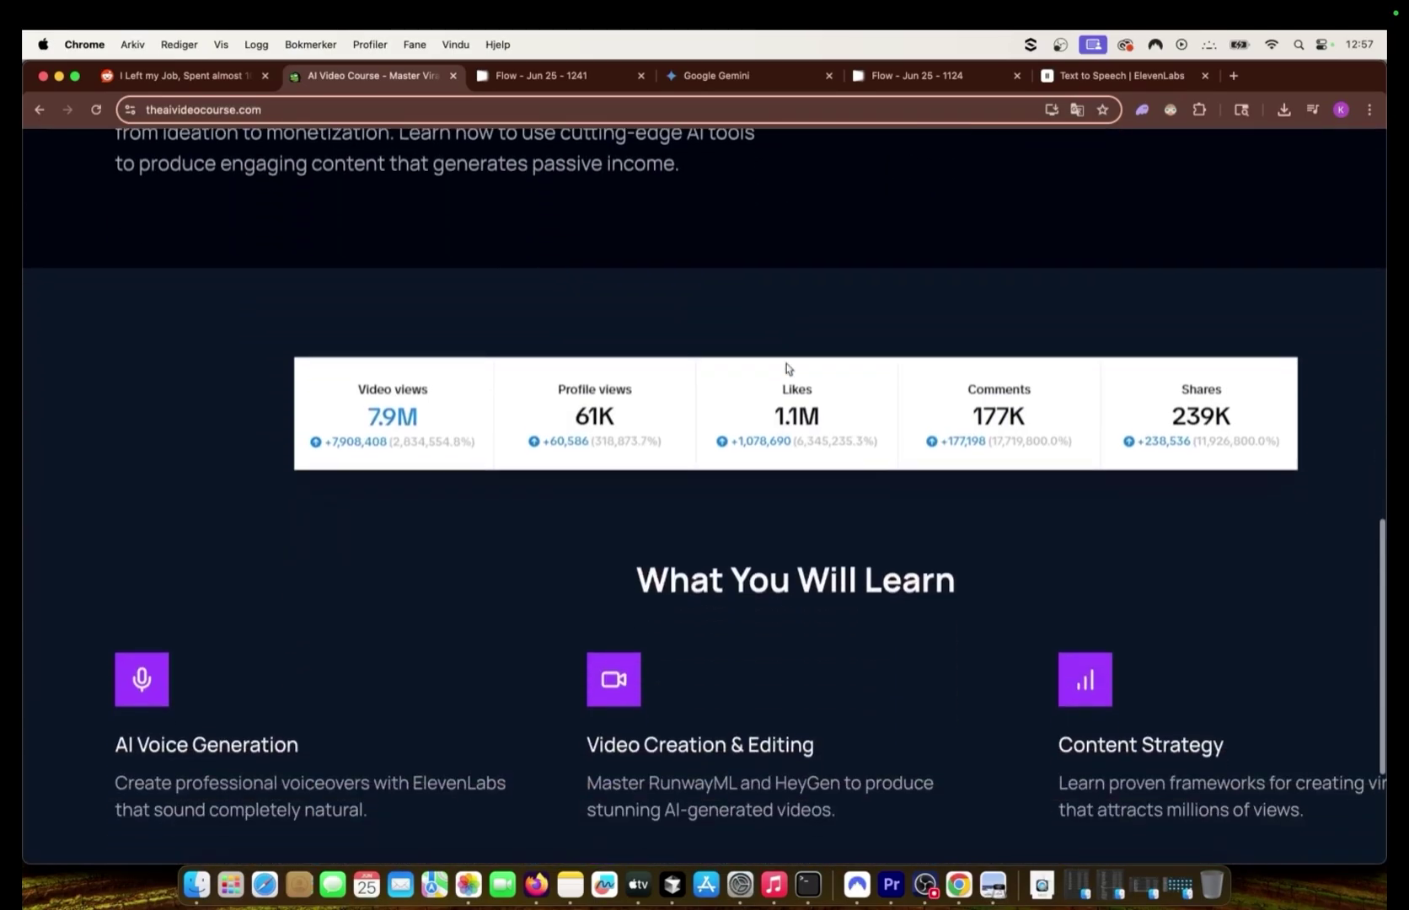
scroll(784, 362, down, 5)
scroll(785, 361, down, 2)
scroll(785, 362, up, 10)
scroll(785, 361, up, 5)
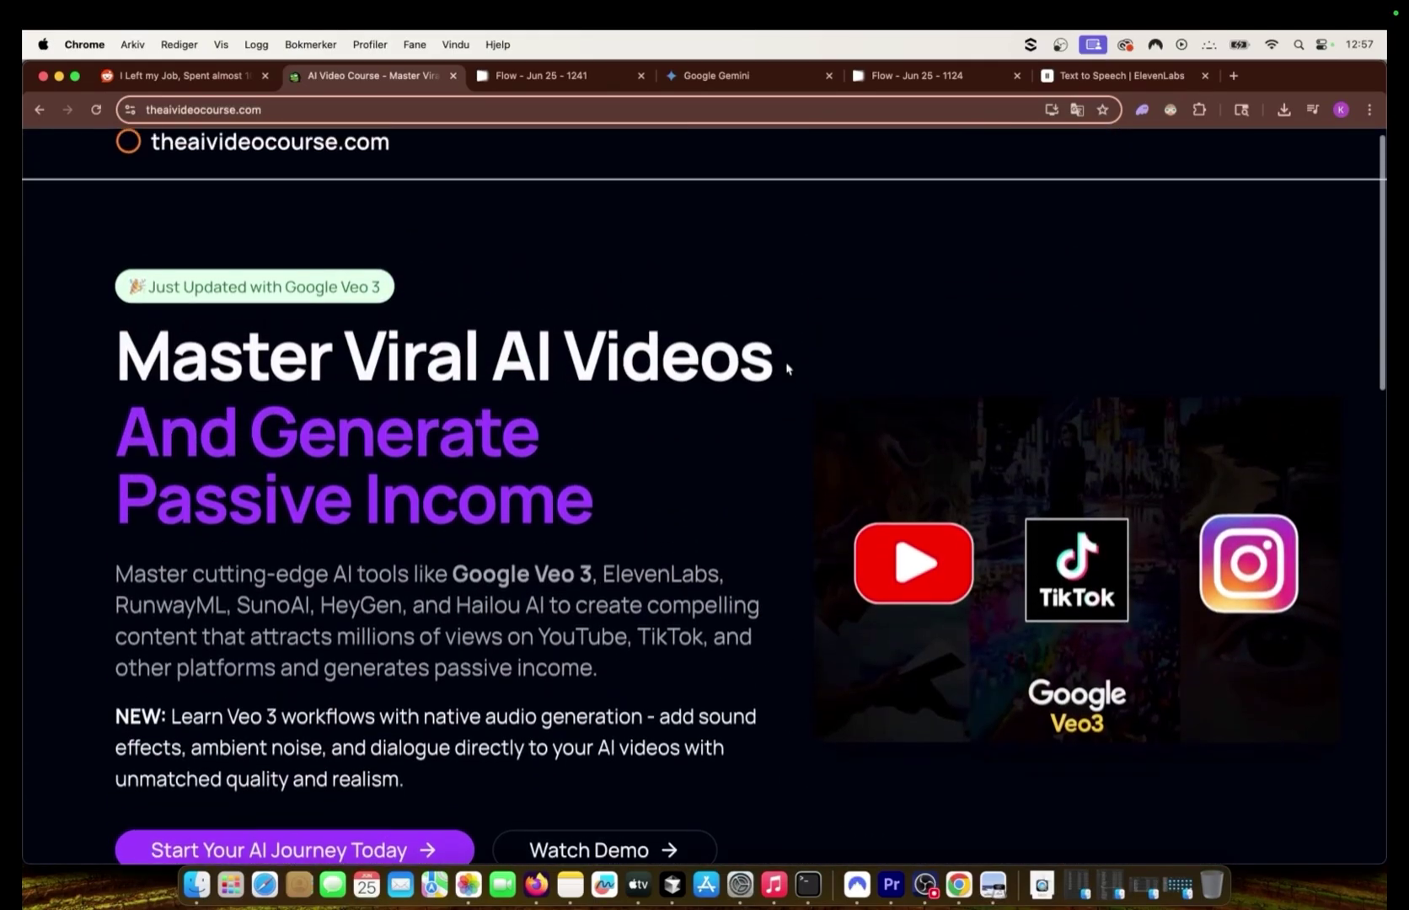
Browse the course dashboard's content page and its AI tools directory
click(116, 251)
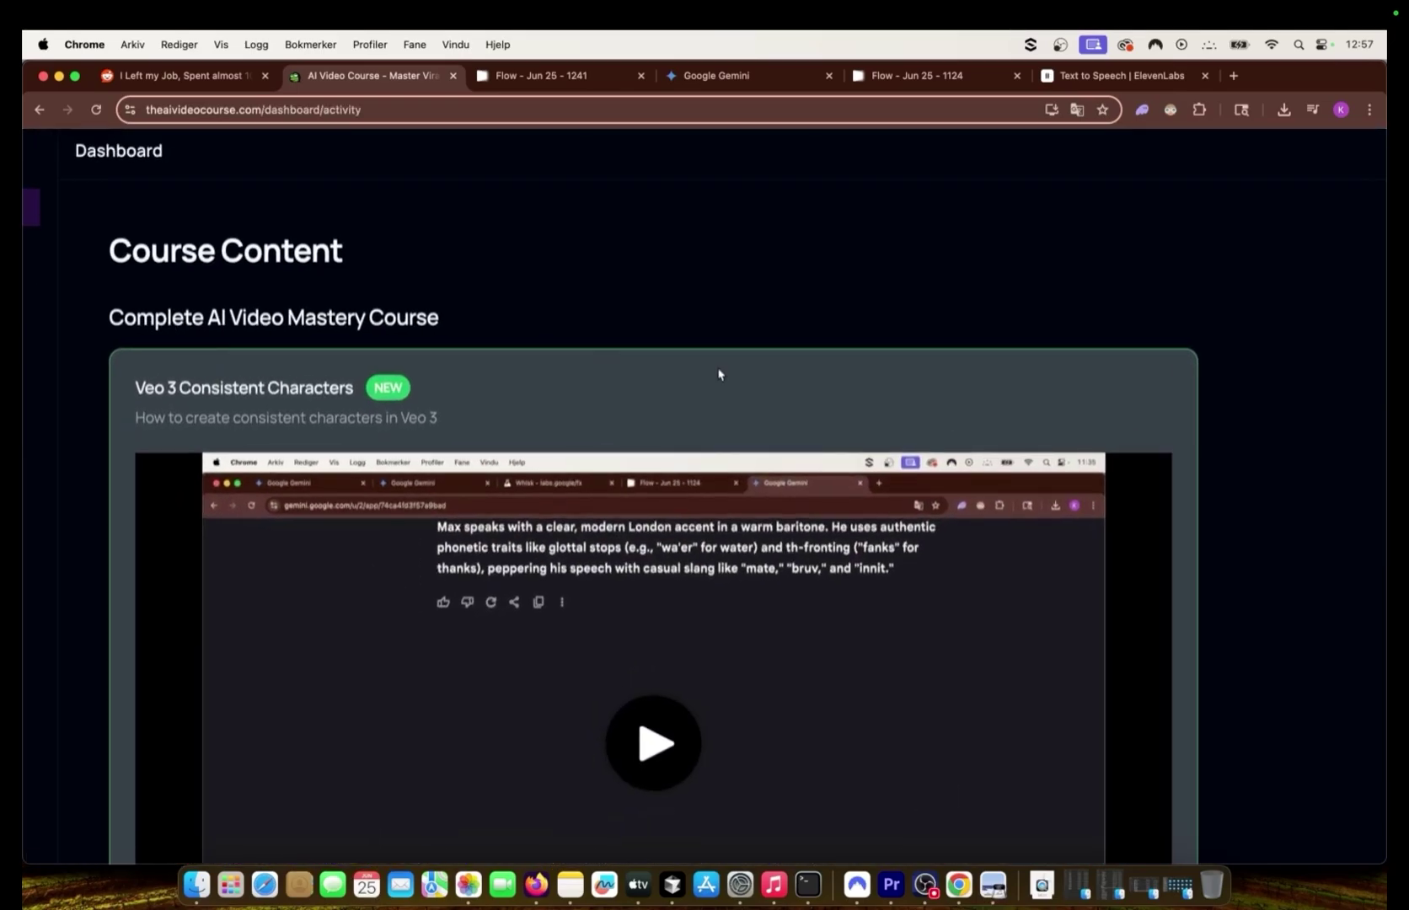
scroll(718, 373, down, 3)
scroll(718, 374, down, 5)
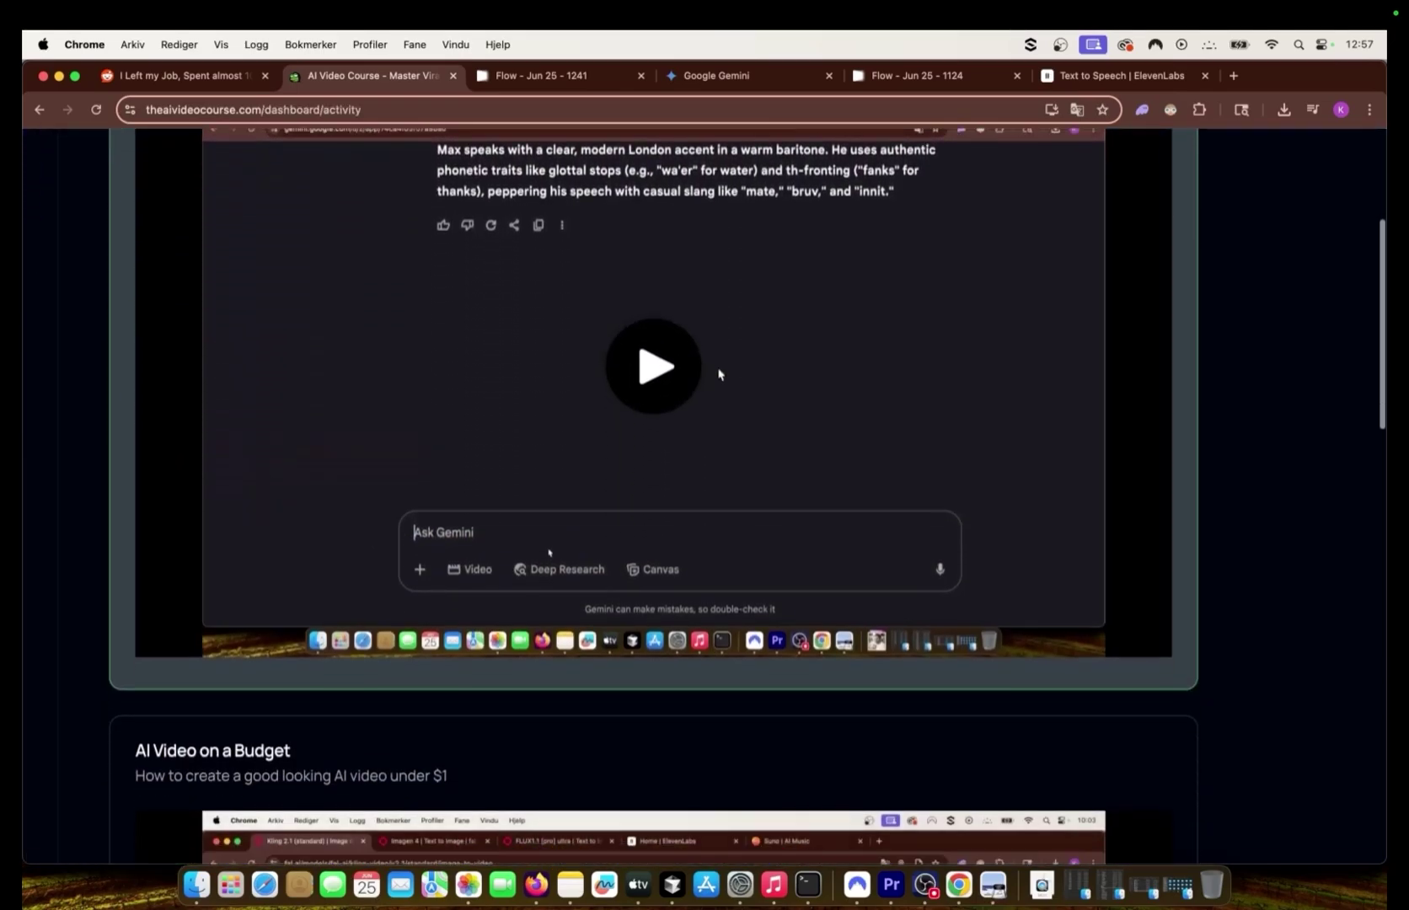
scroll(718, 373, down, 5)
scroll(718, 373, down, 5)
scroll(718, 373, down, 5)
scroll(718, 374, down, 4)
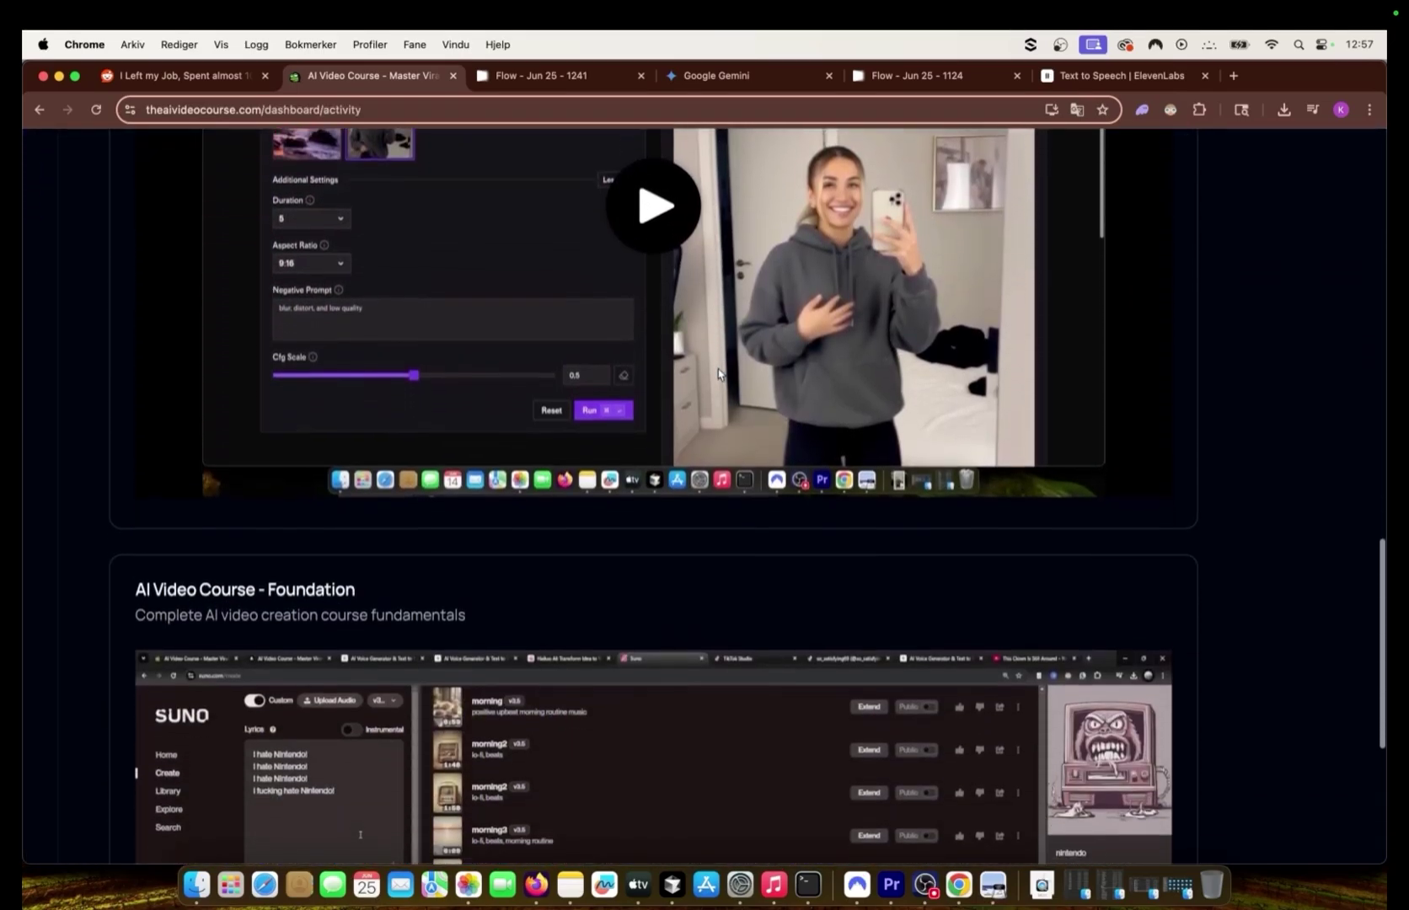
scroll(718, 373, down, 1)
scroll(718, 373, up, 6)
scroll(718, 373, up, 6)
scroll(718, 373, up, 6)
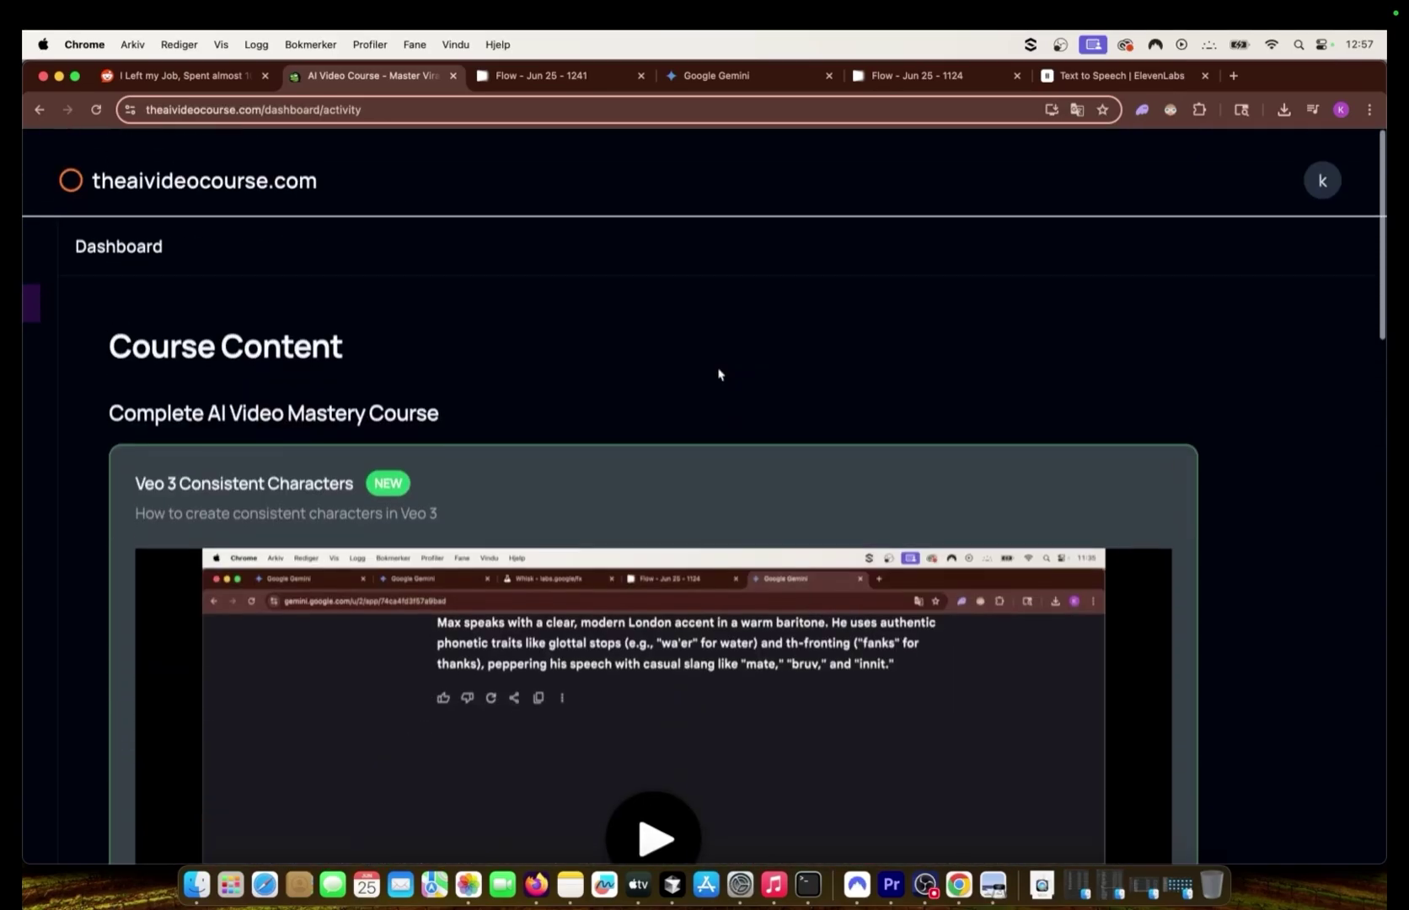
click(719, 371)
scroll(426, 480, up, 3)
scroll(759, 470, up, 2)
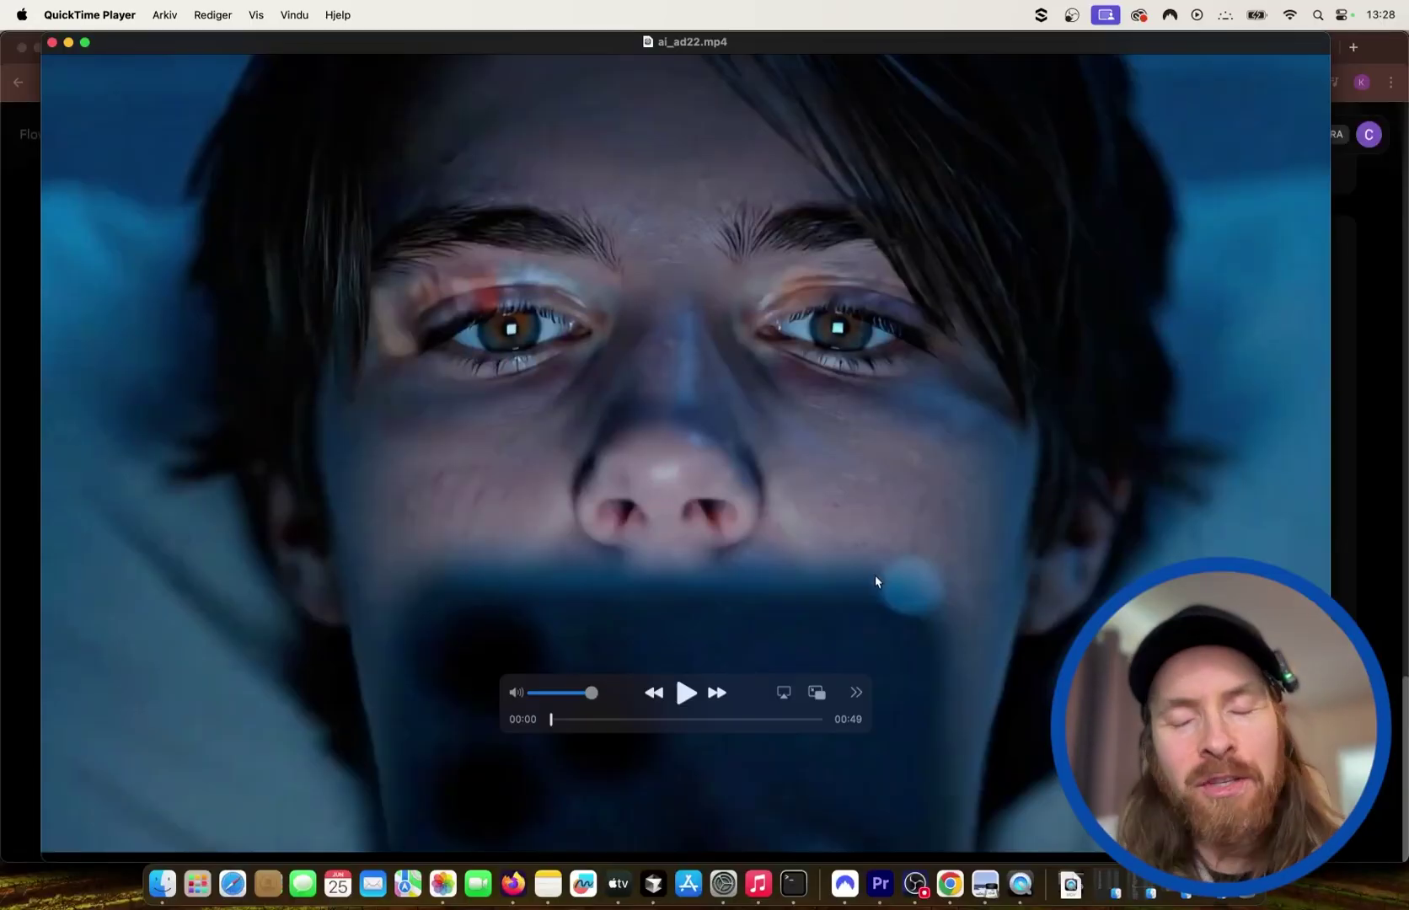
Play the ai_ad22 ad and skip ahead to about 11 seconds
key(space)
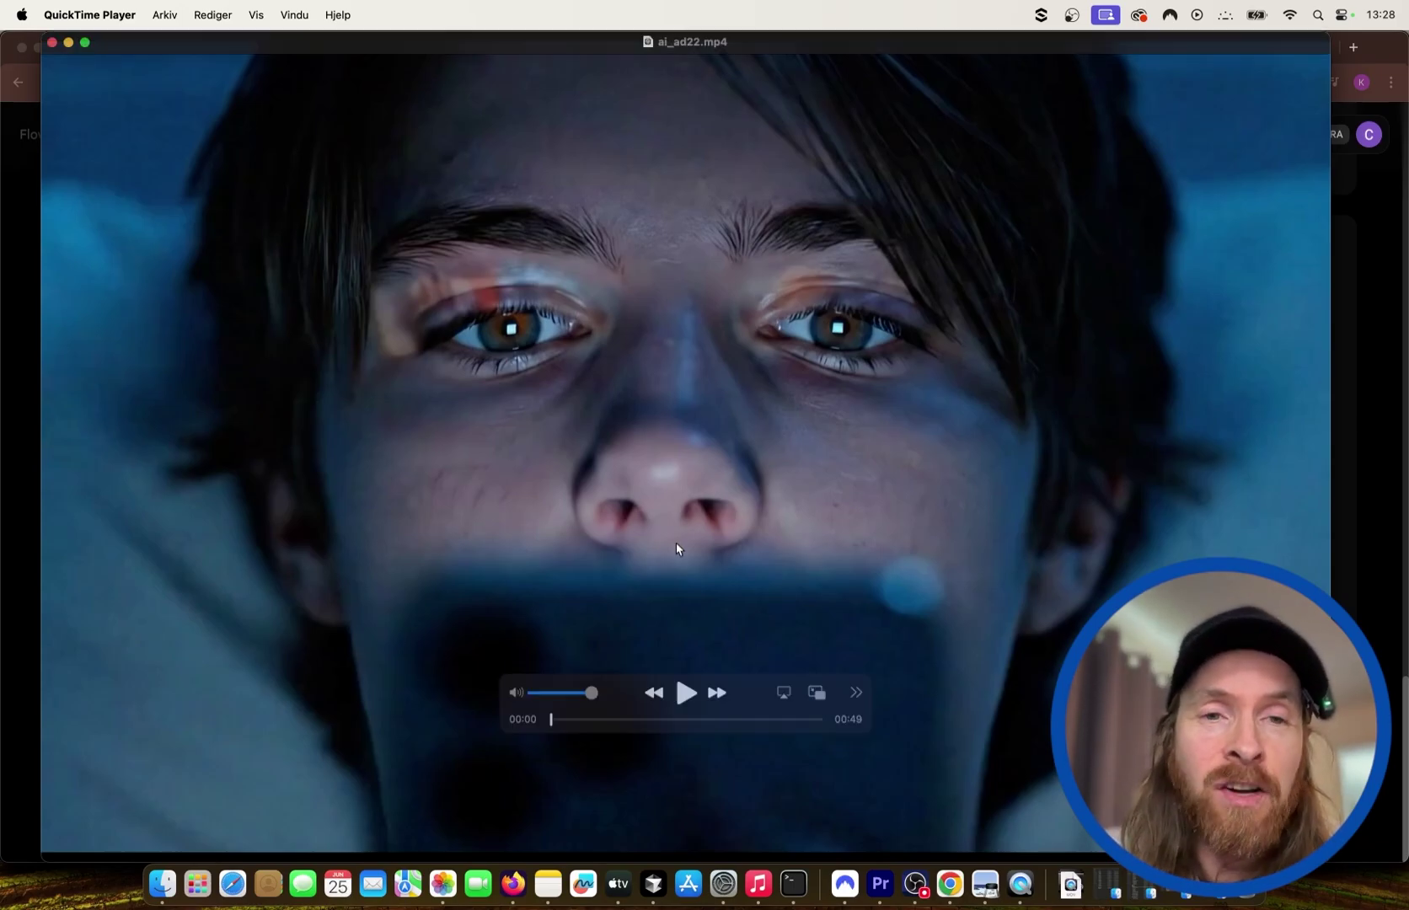
drag(553, 718, 610, 720)
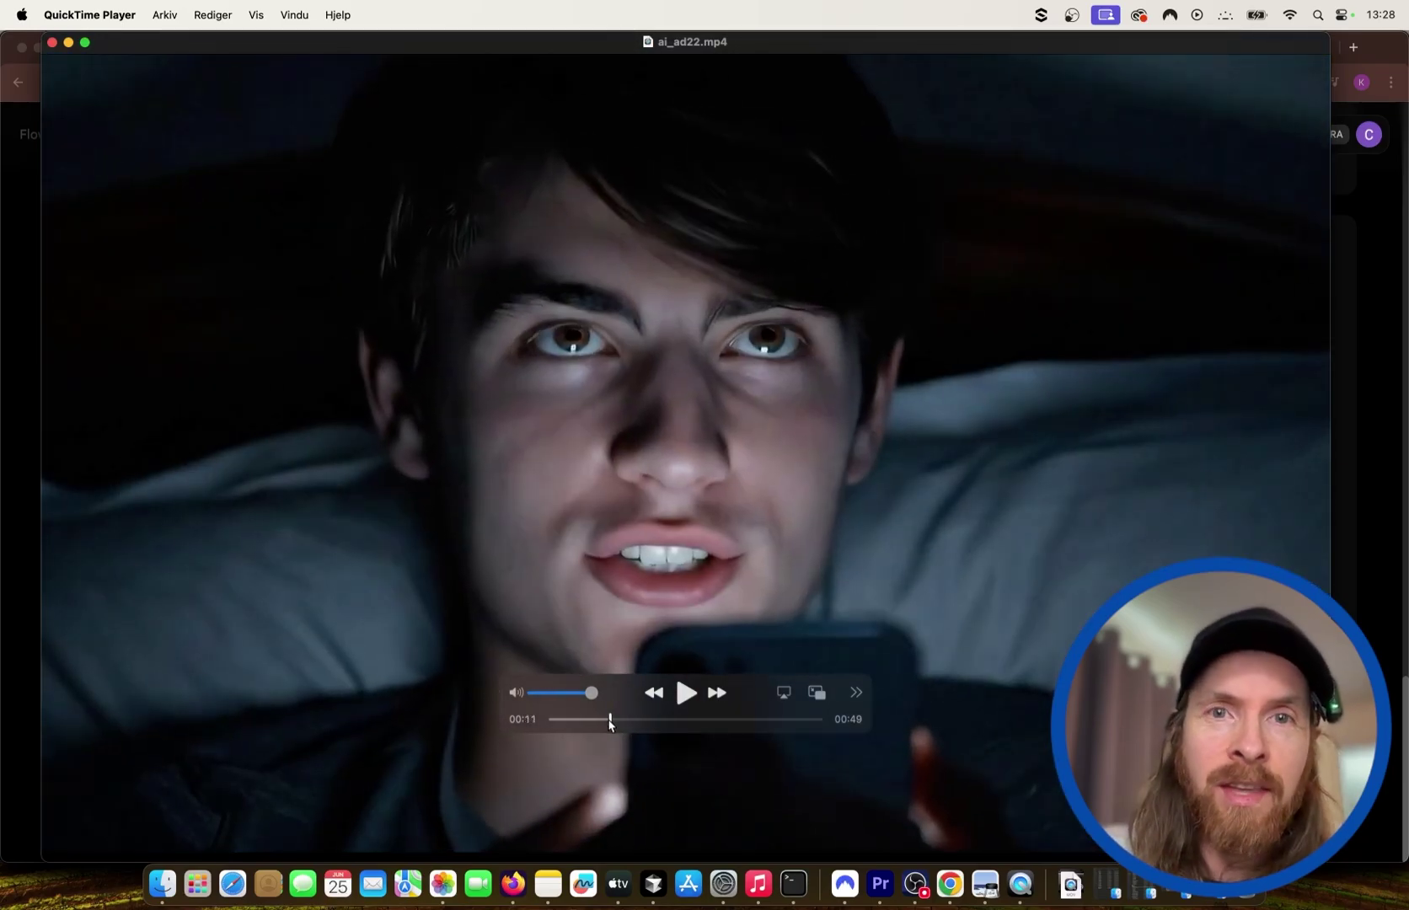
Bring Chrome forward and switch to the r/SaaS post about the $0 AI tool
click(1375, 508)
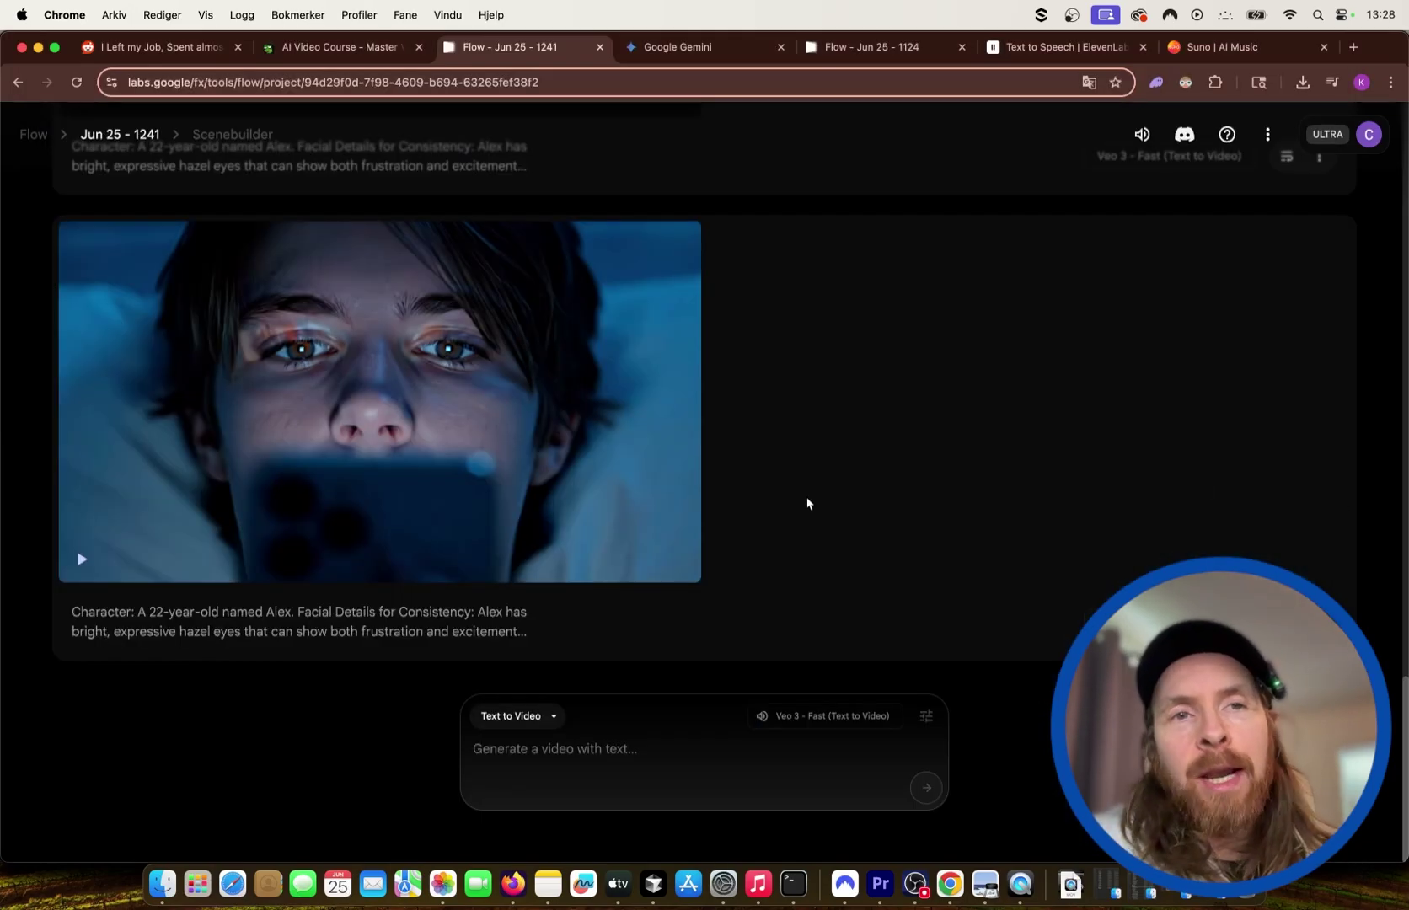
click(159, 47)
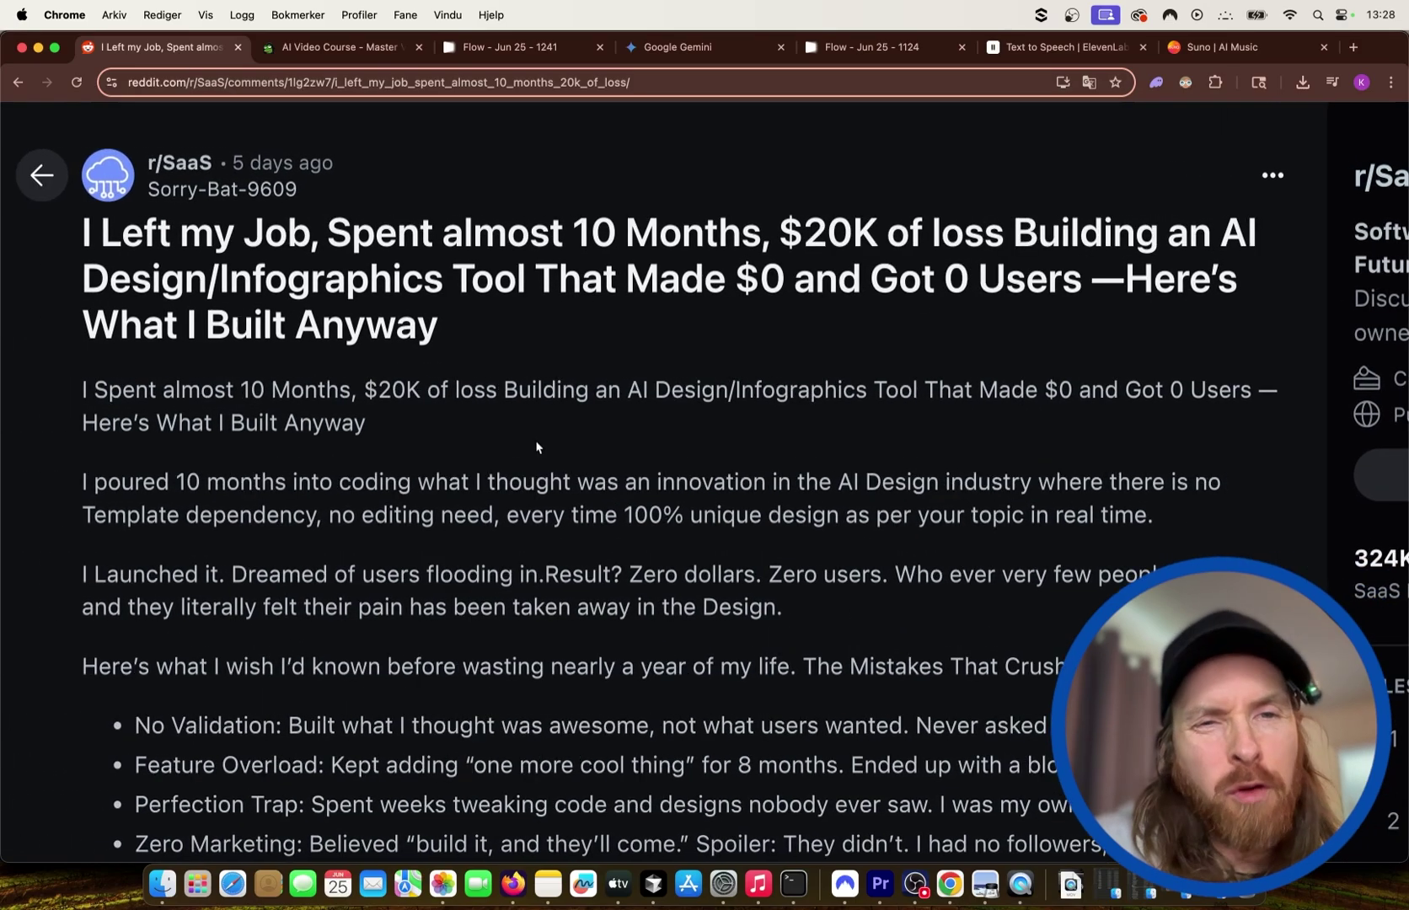
scroll(535, 440, down, 2)
scroll(597, 411, up, 4)
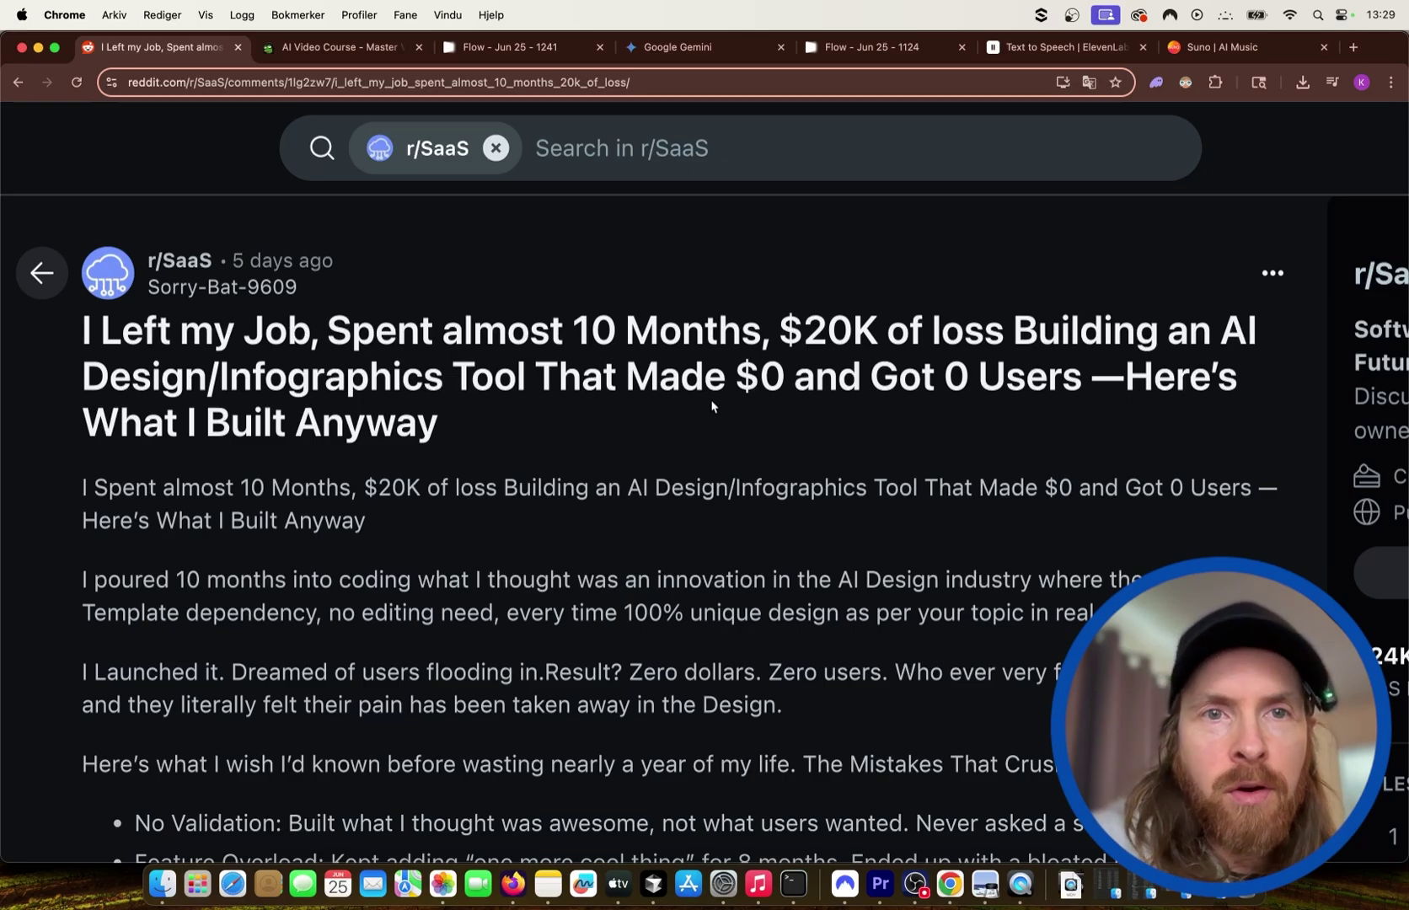
Glance at Cursor and the Claude Code terminal, then reopen the 'Flow - Jun 25 - 1241' Chrome tab
click(652, 884)
click(794, 883)
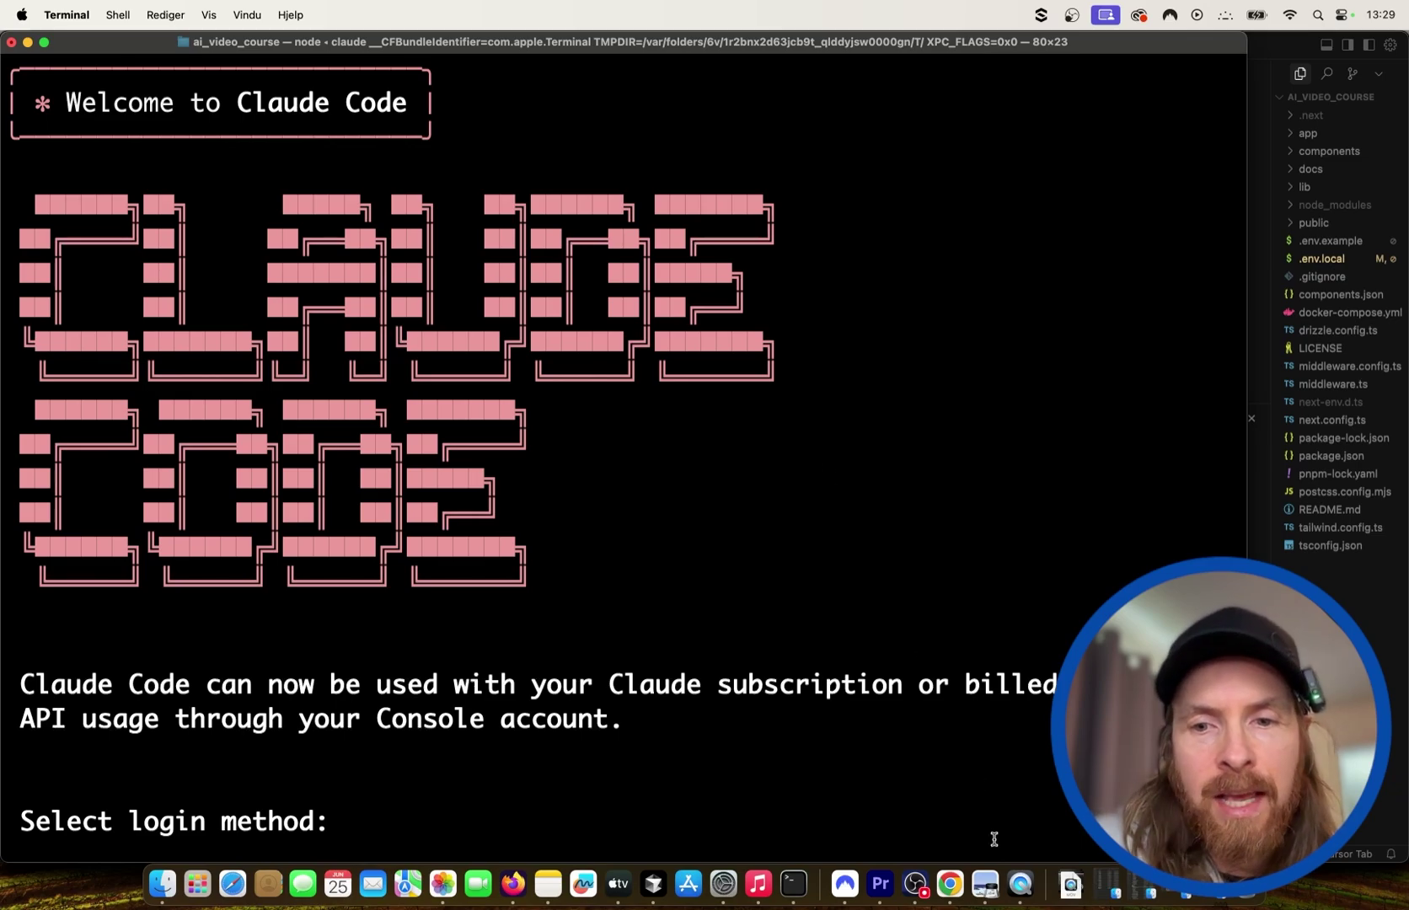
click(949, 884)
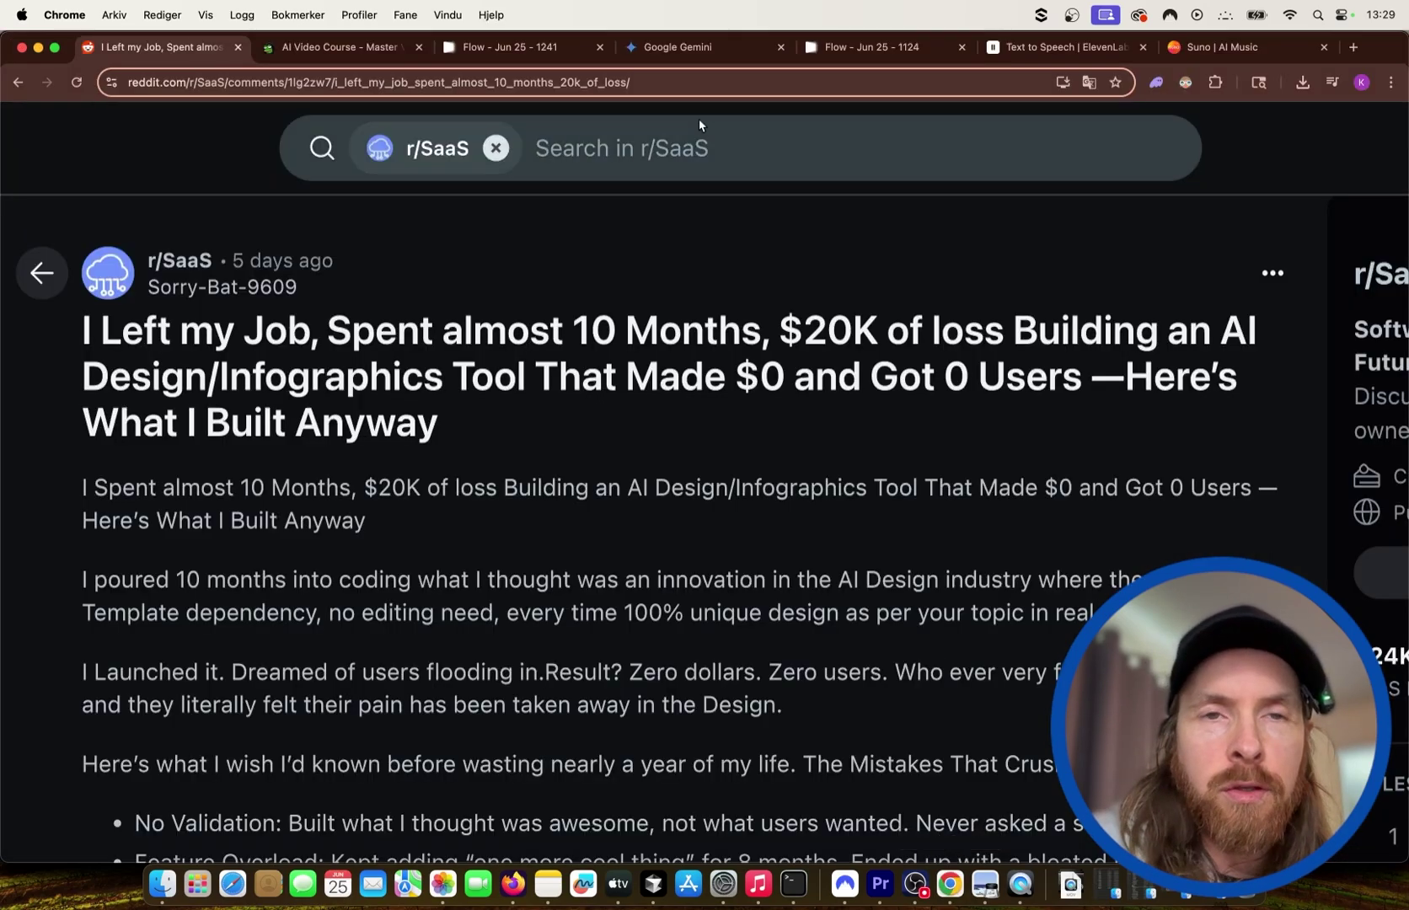
click(513, 46)
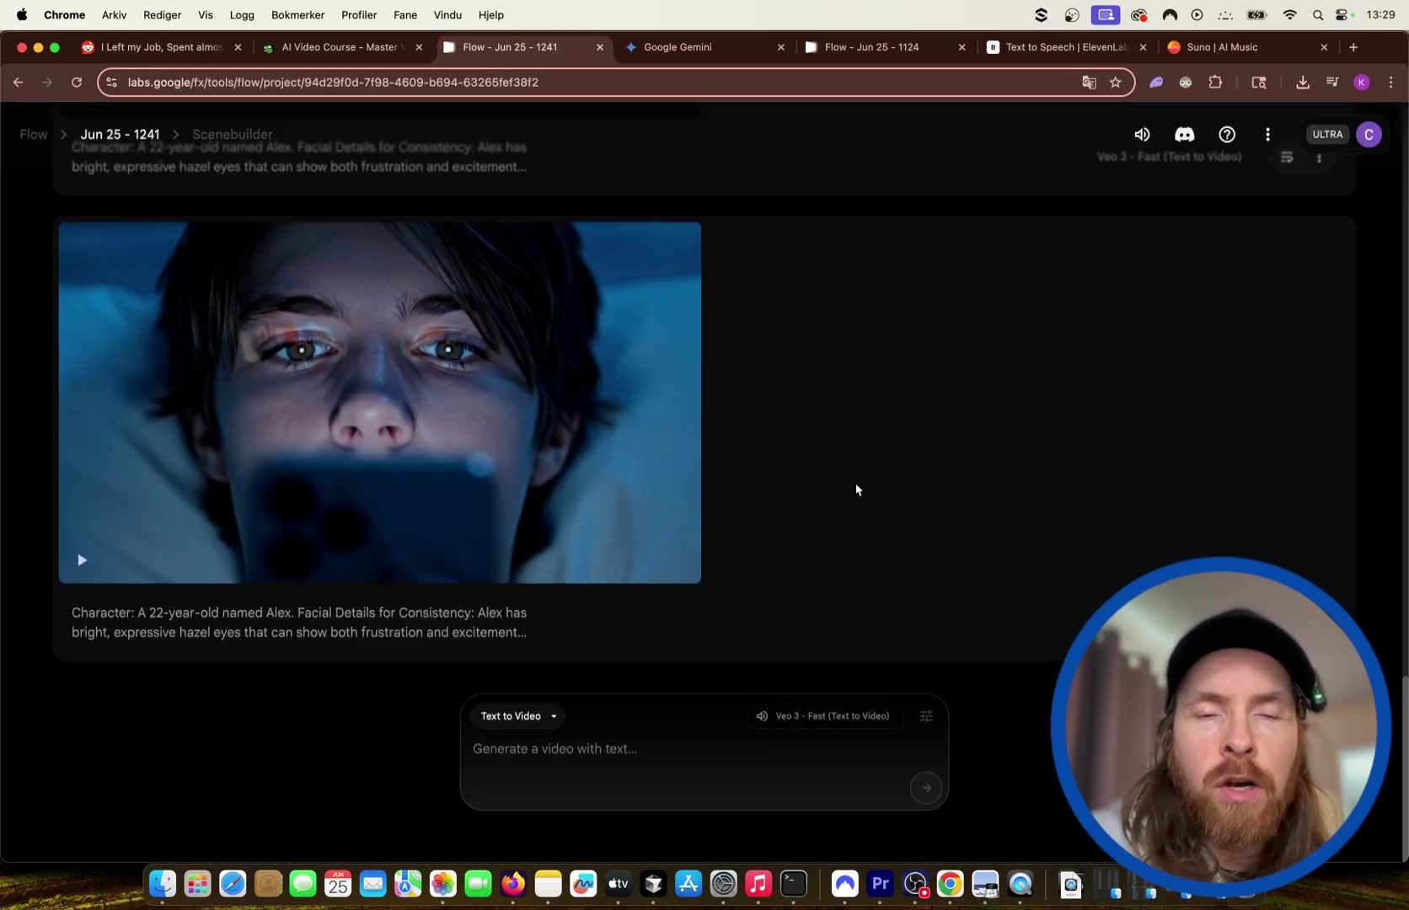
scroll(856, 487, up, 10)
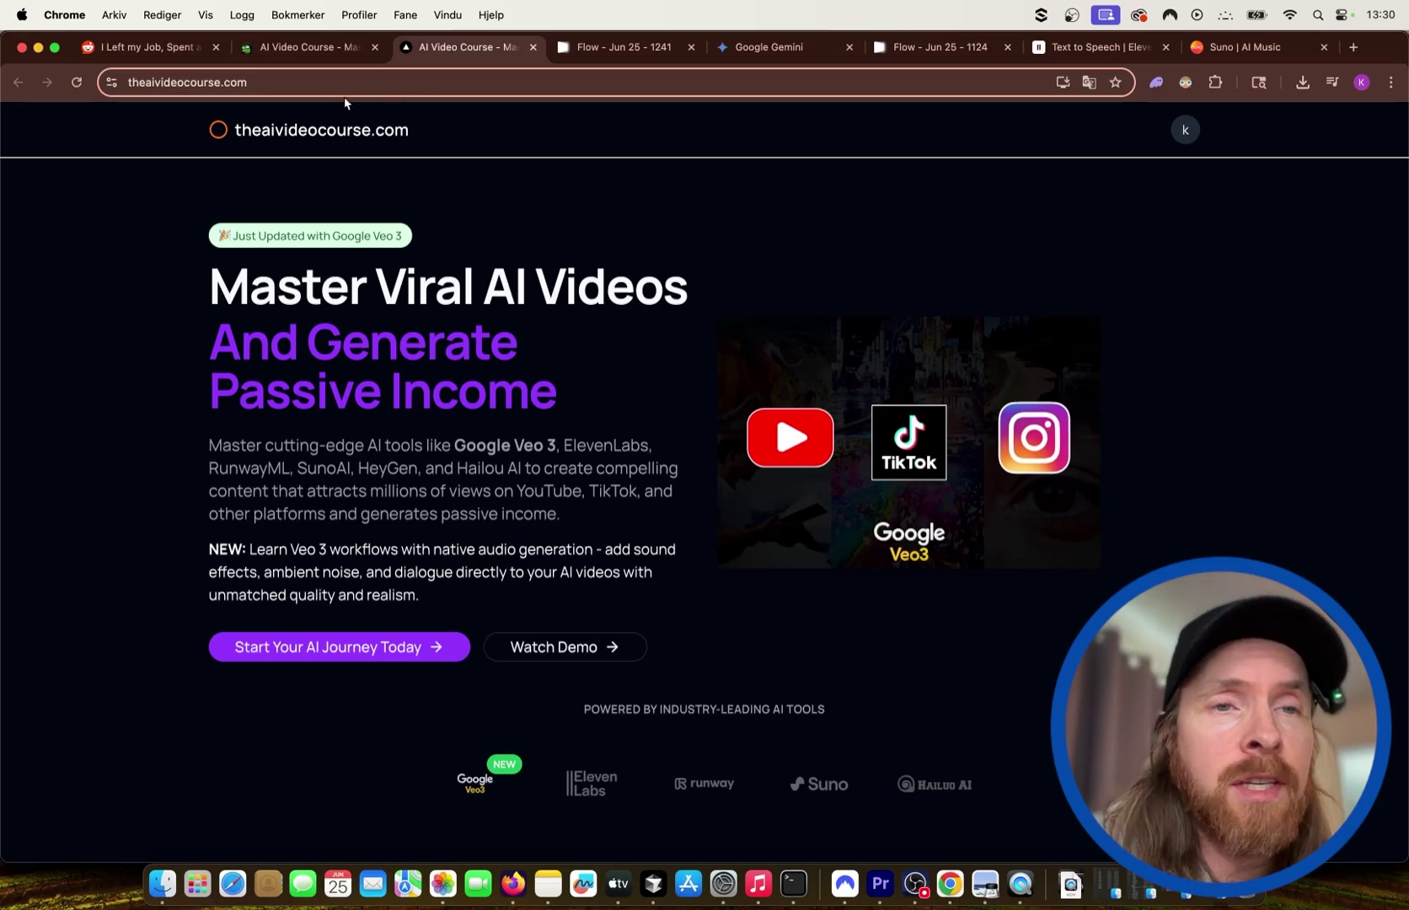
Show the zoomed-out Course Content dashboard with the Veo 3 lesson, then return to the r/SaaS post
click(303, 46)
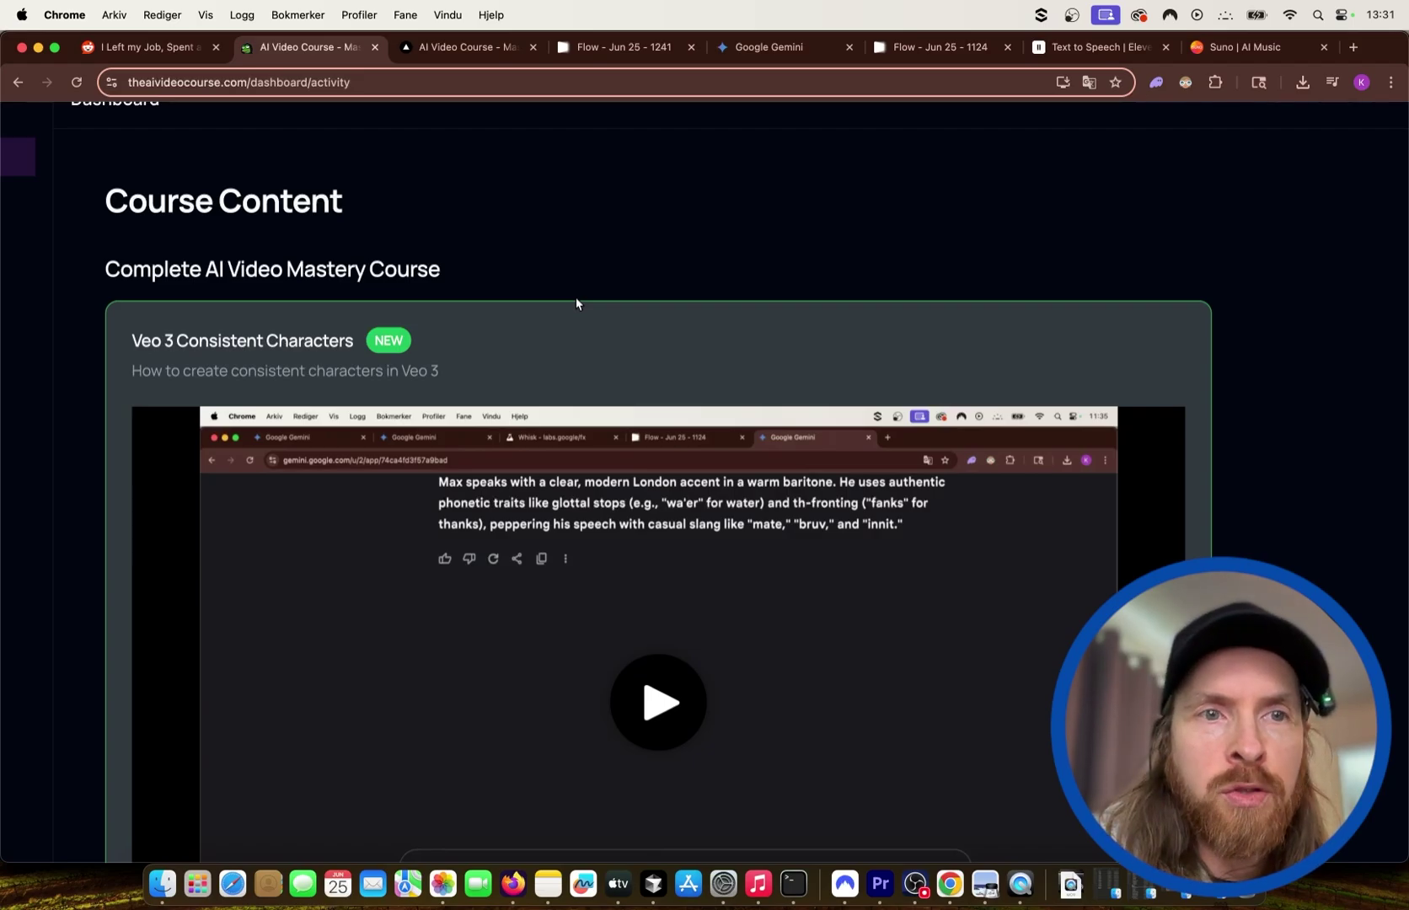
key(super+minus)
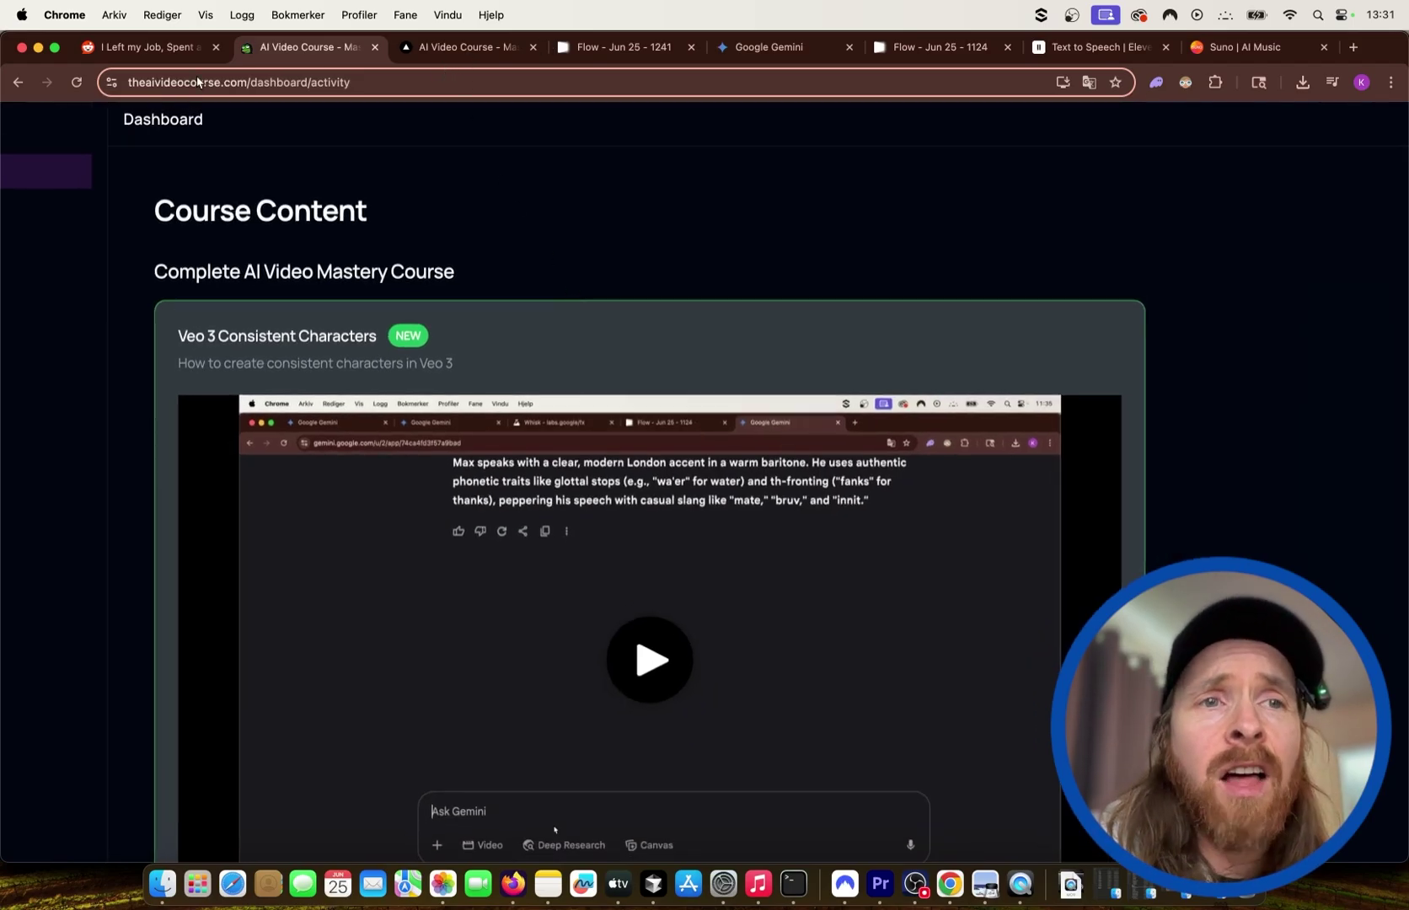
click(148, 46)
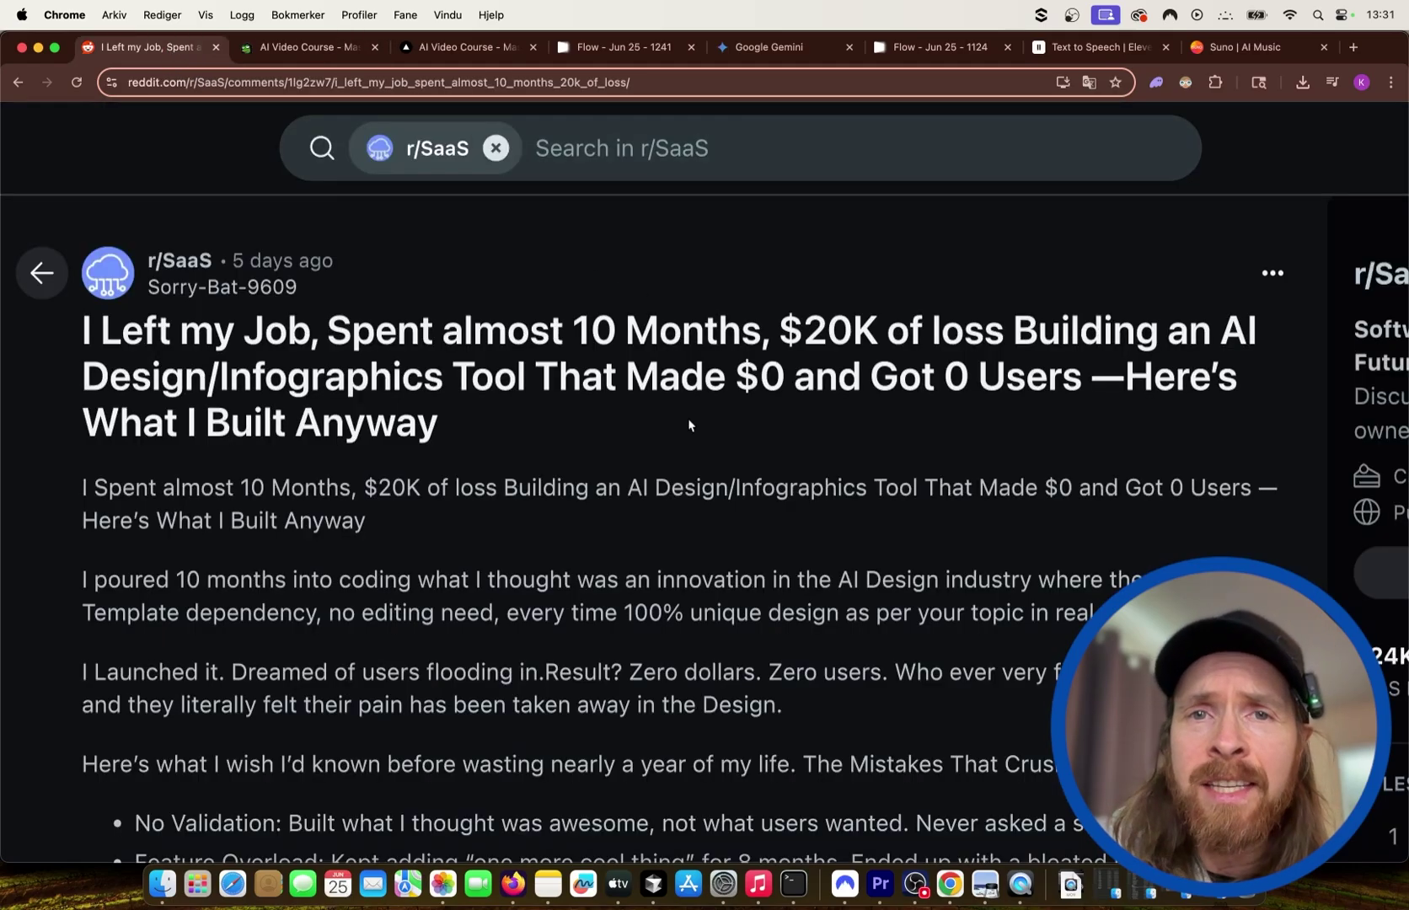